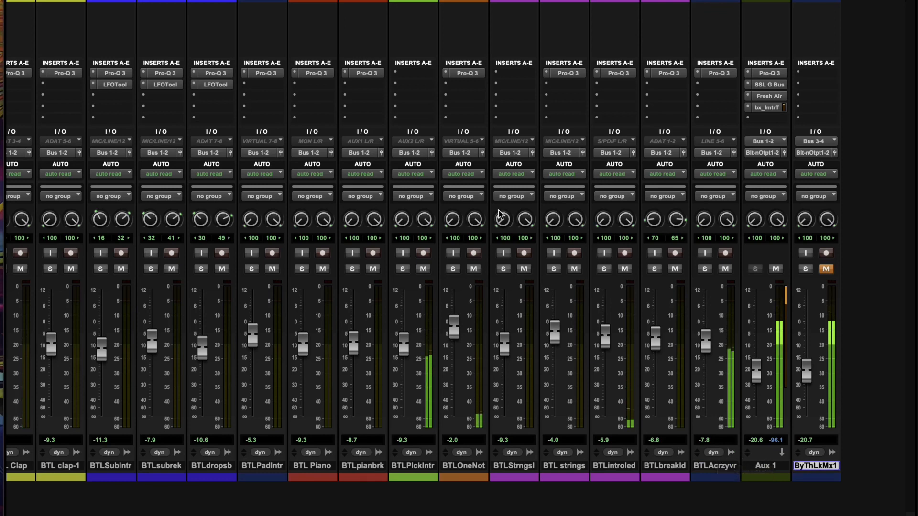
Show the Edit window with the track timeline and stop the session playback.
click(411, 1)
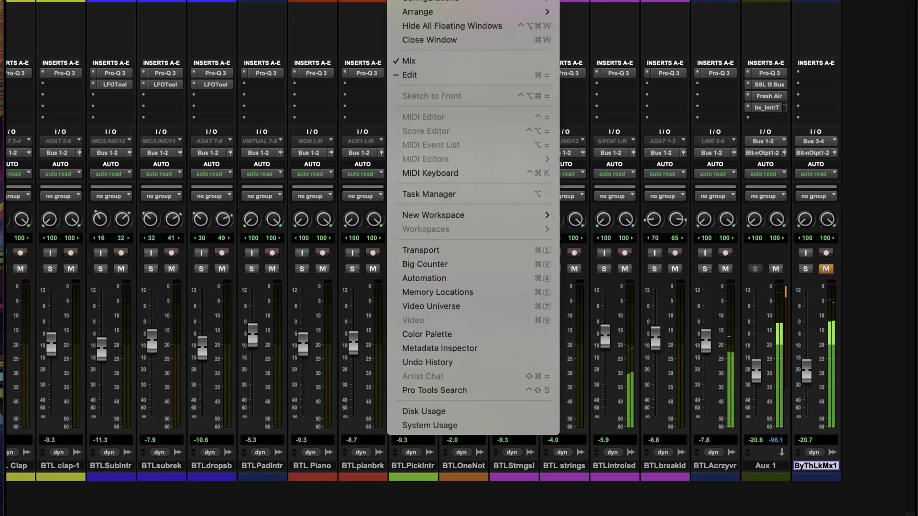
click(424, 76)
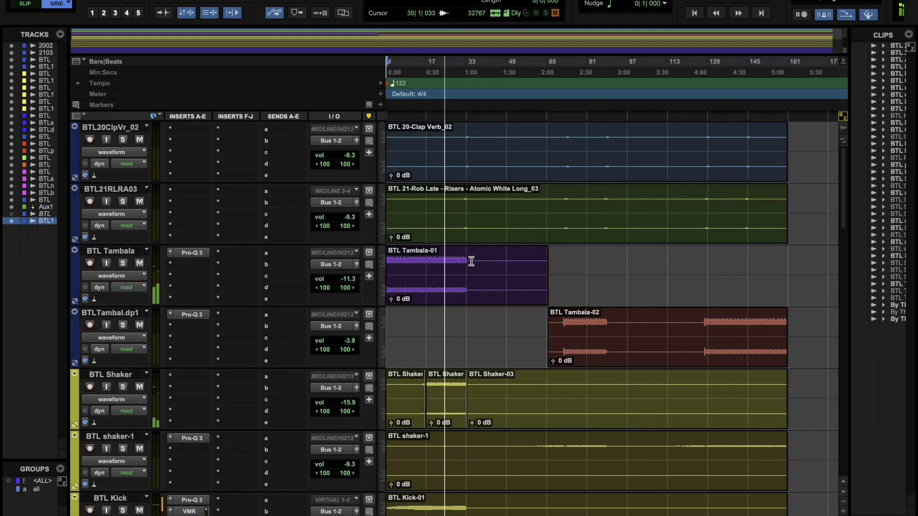
key(space)
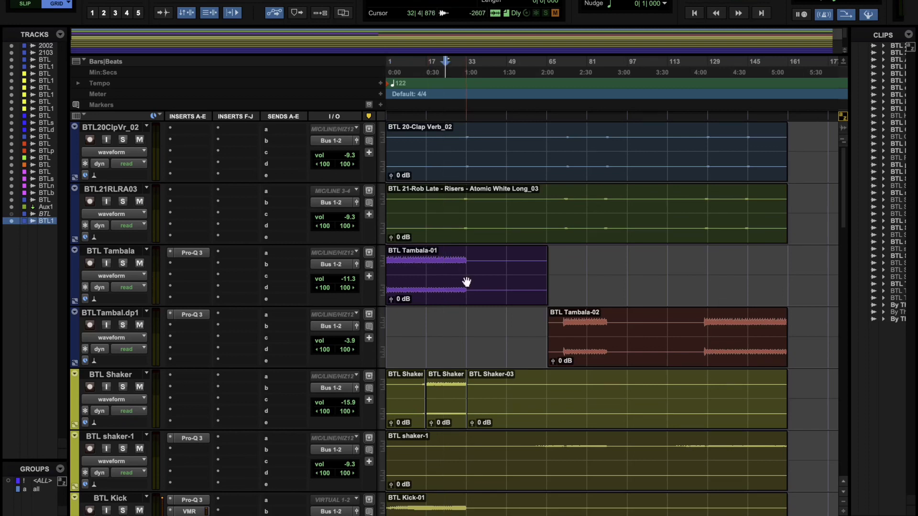
Place the playback position near bar 33 and look over all tracks down to the By The Lake mix.
click(468, 329)
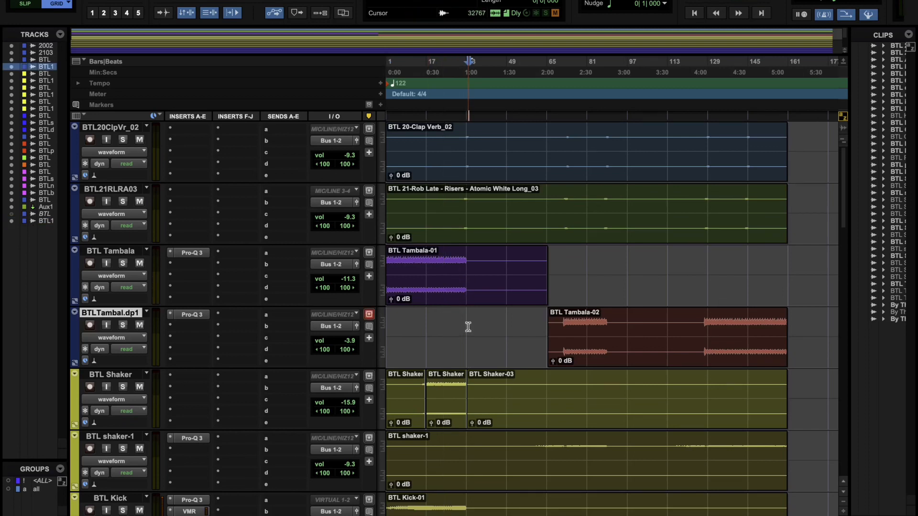
scroll(468, 326, down, 10)
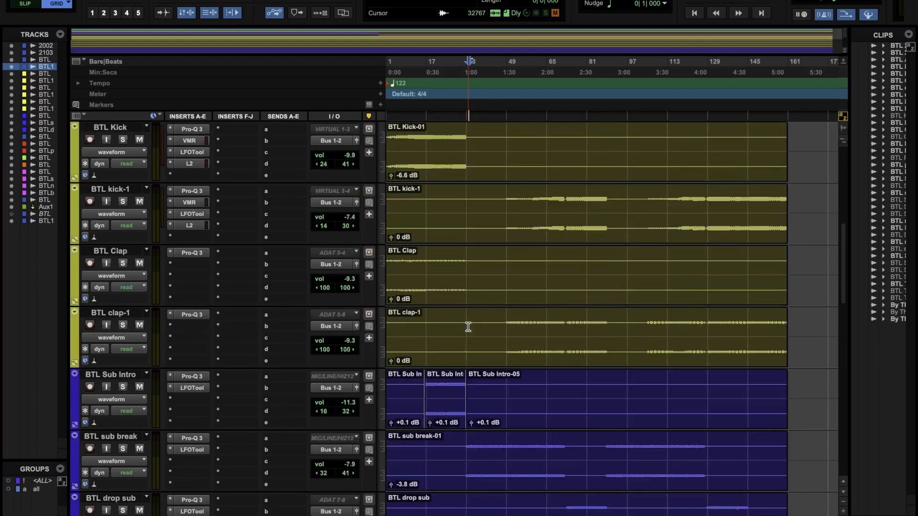
scroll(469, 327, down, 3)
scroll(468, 327, down, 7)
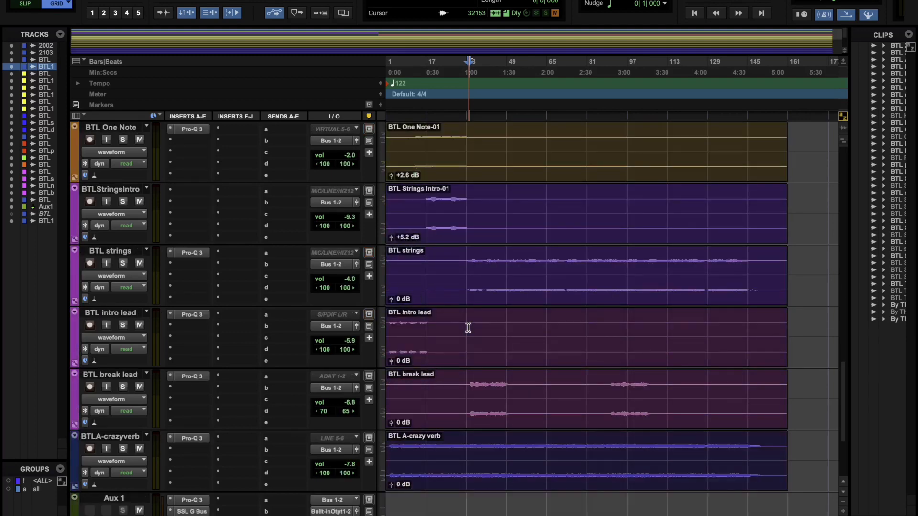
scroll(469, 327, down, 3)
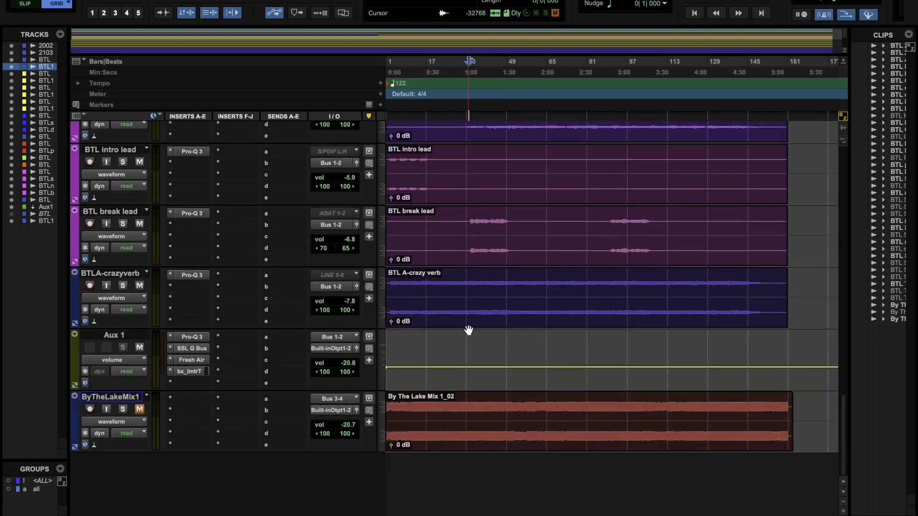
scroll(468, 329, up, 10)
scroll(468, 328, up, 6)
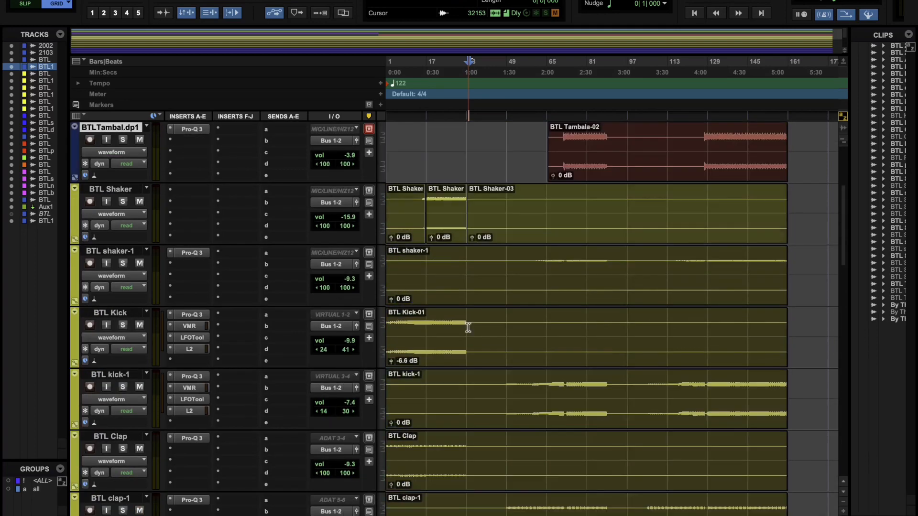
Inspect the VMR, LFOTool and L2 plug-in settings on the BTL Kick track.
click(191, 328)
scroll(190, 330, up, 3)
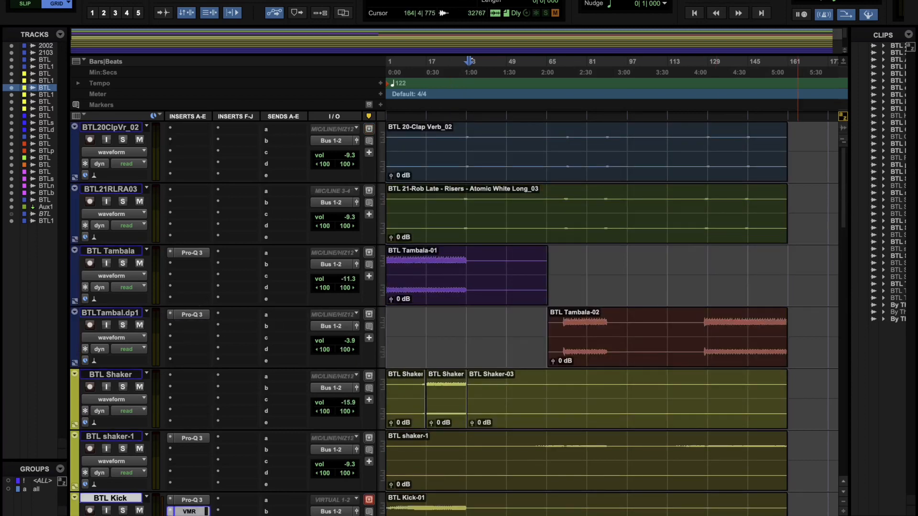
drag(917, 120, 453, 1)
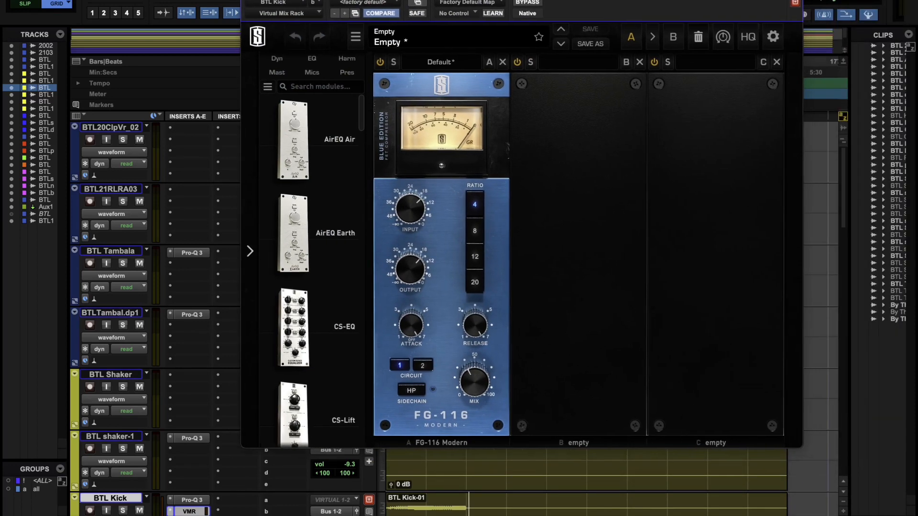
scroll(198, 245, down, 4)
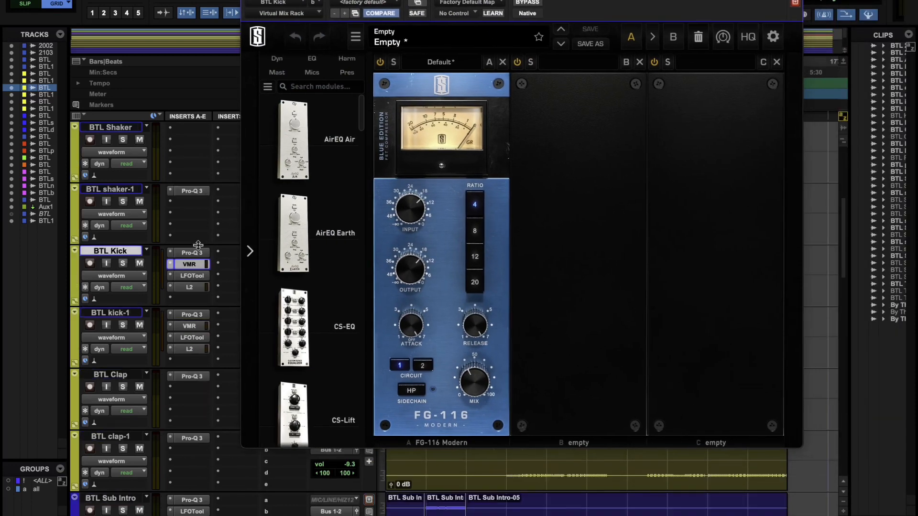
click(193, 276)
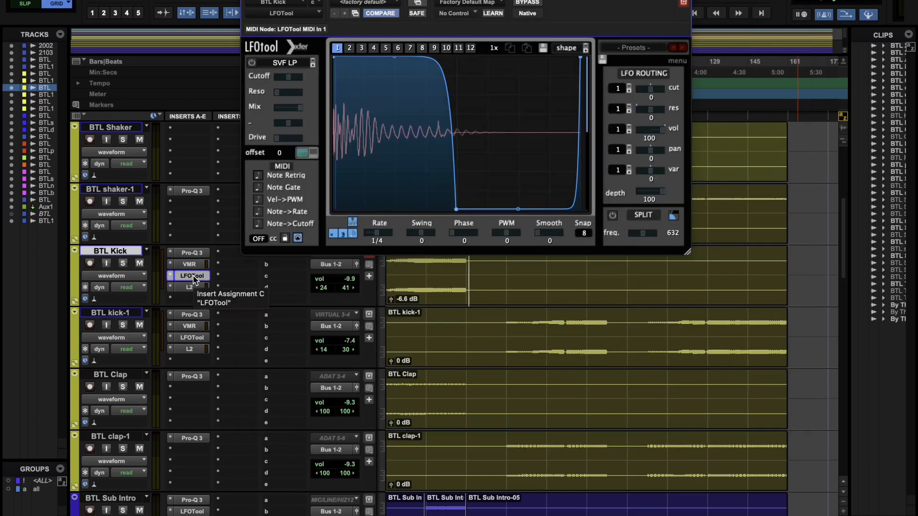
click(193, 288)
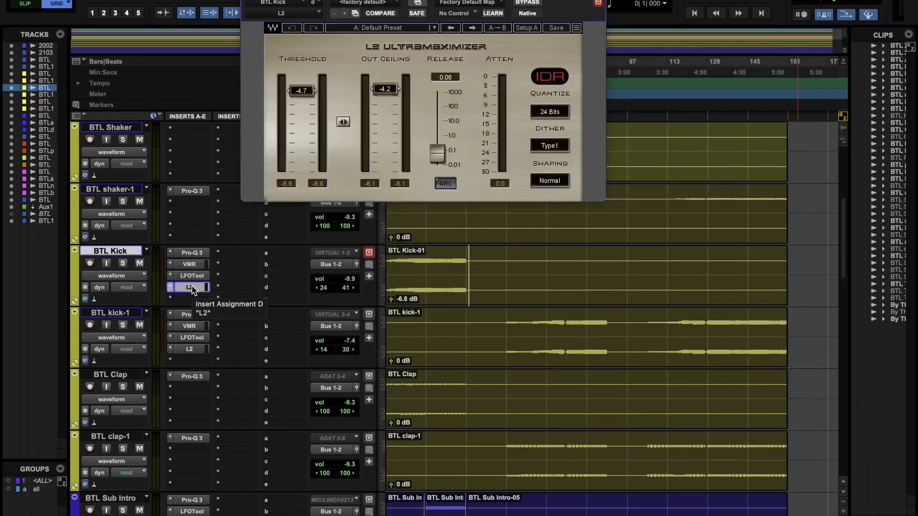
click(191, 288)
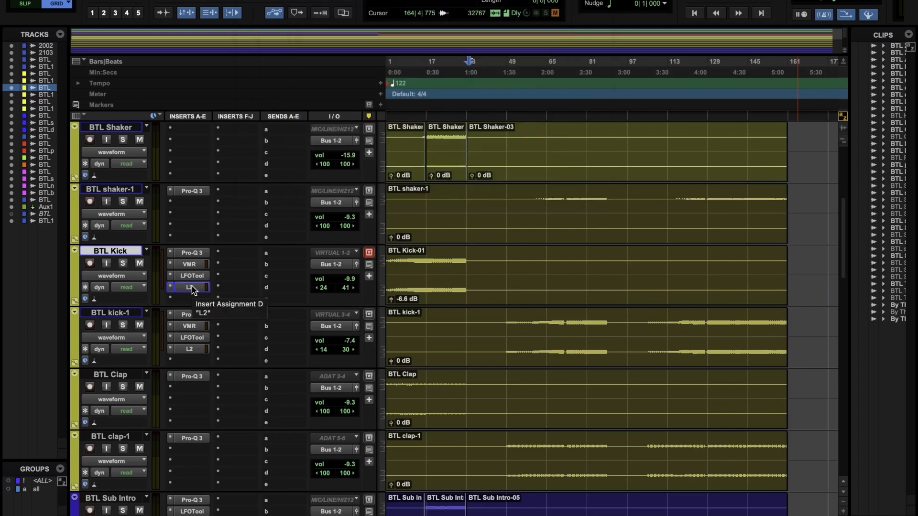
click(420, 266)
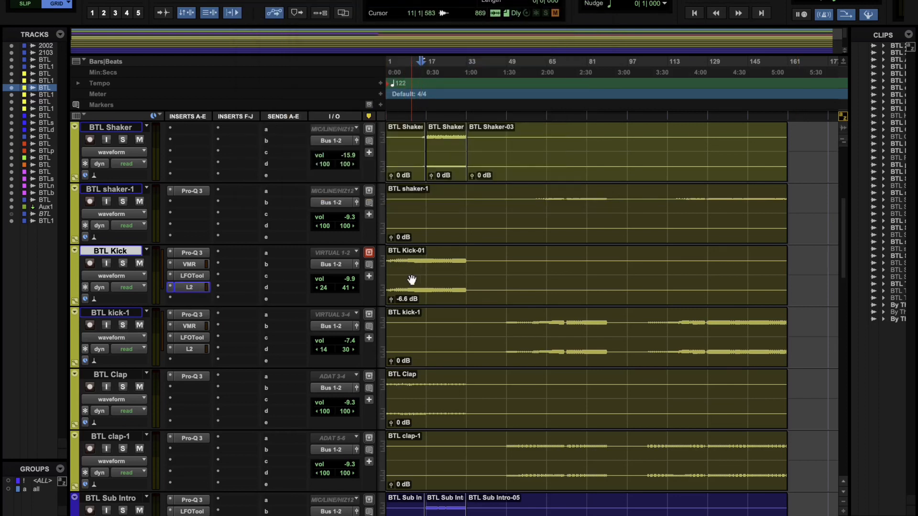
scroll(412, 278, up, 2)
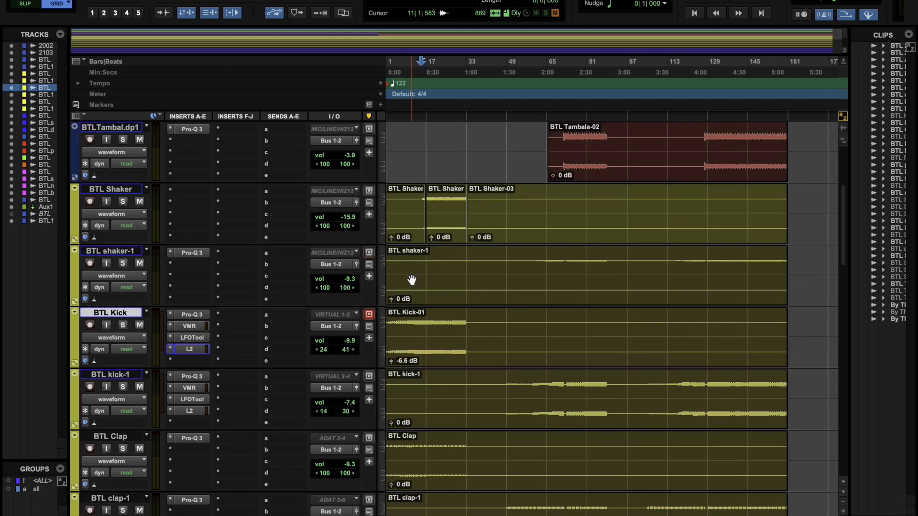
scroll(438, 267, up, 4)
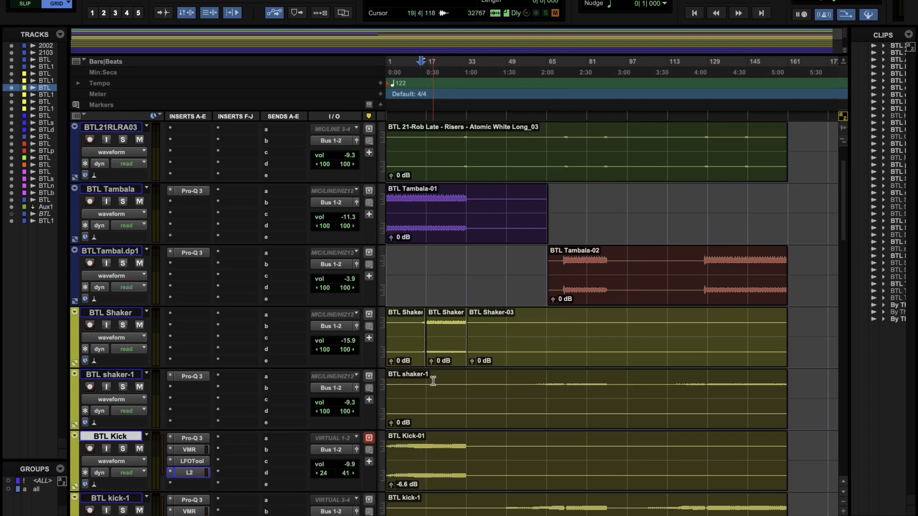
click(455, 385)
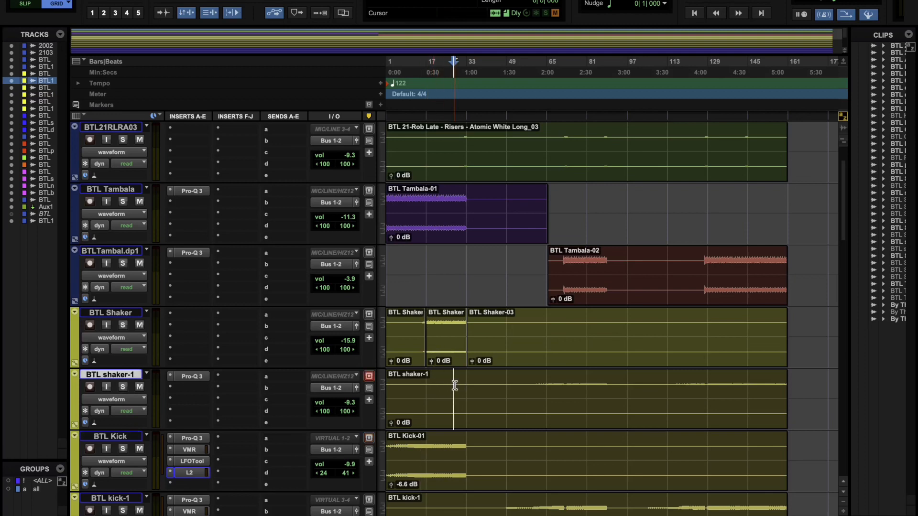
scroll(453, 391, up, 2)
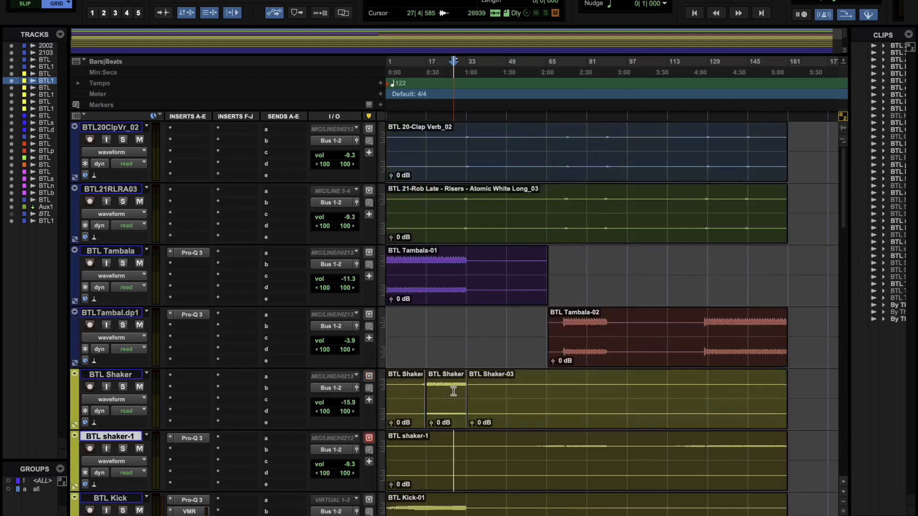
Solo the BTL Tambala track and play it from the start of the session.
click(419, 269)
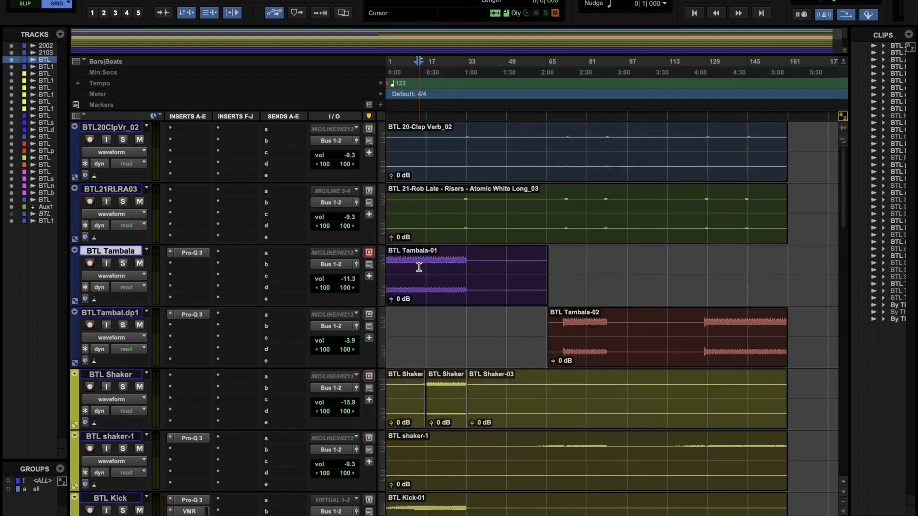
key(Return)
click(123, 264)
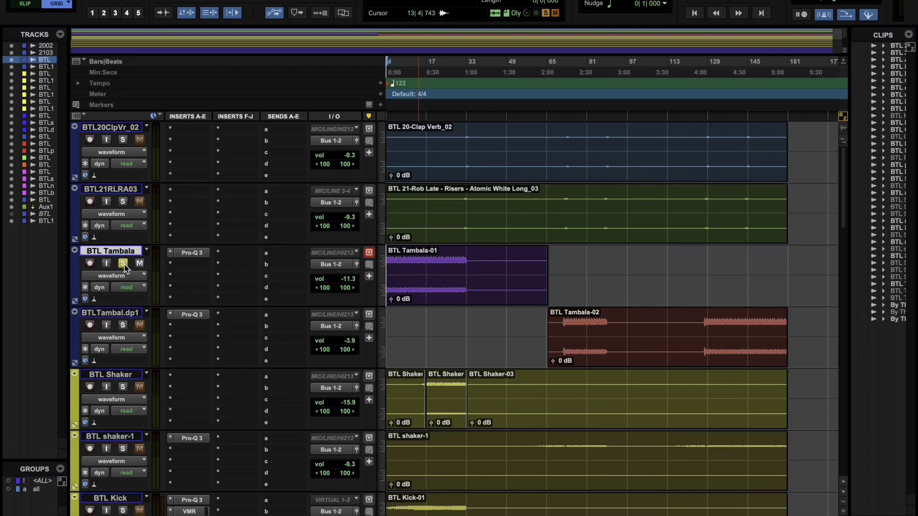
key(space)
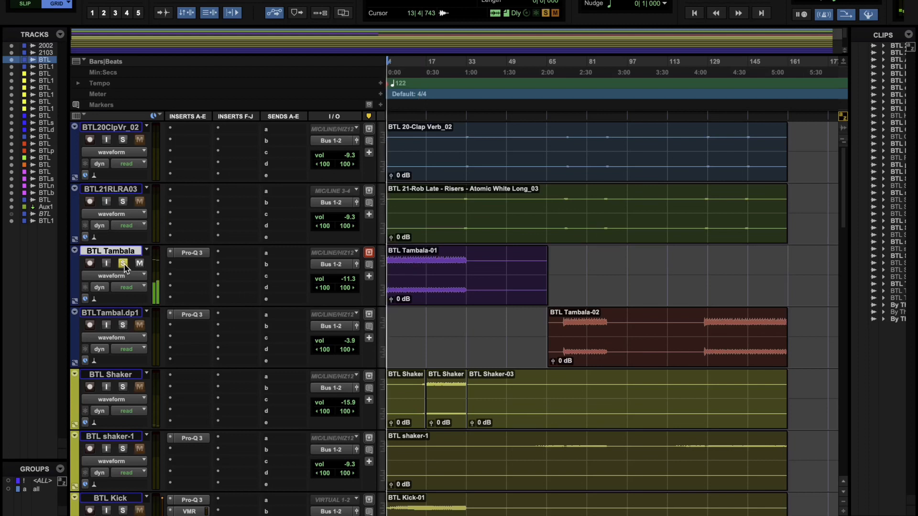
Open BTL Tambala's Pro-Q 3 and compare its sound by disabling and re-enabling the high cut band.
click(192, 253)
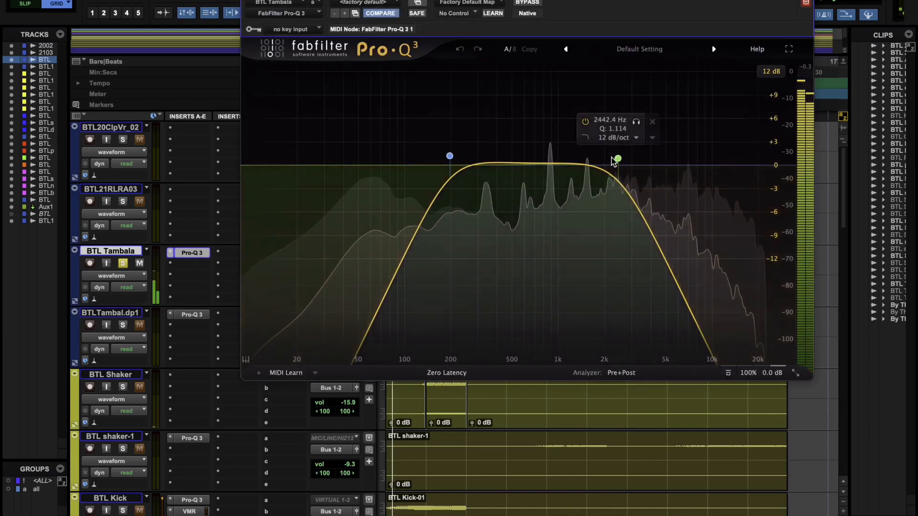
right_click(618, 159)
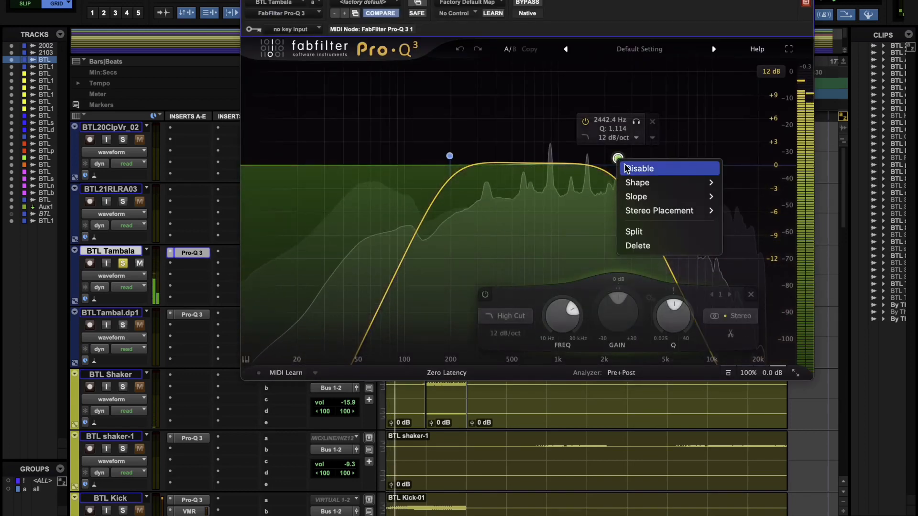
click(628, 168)
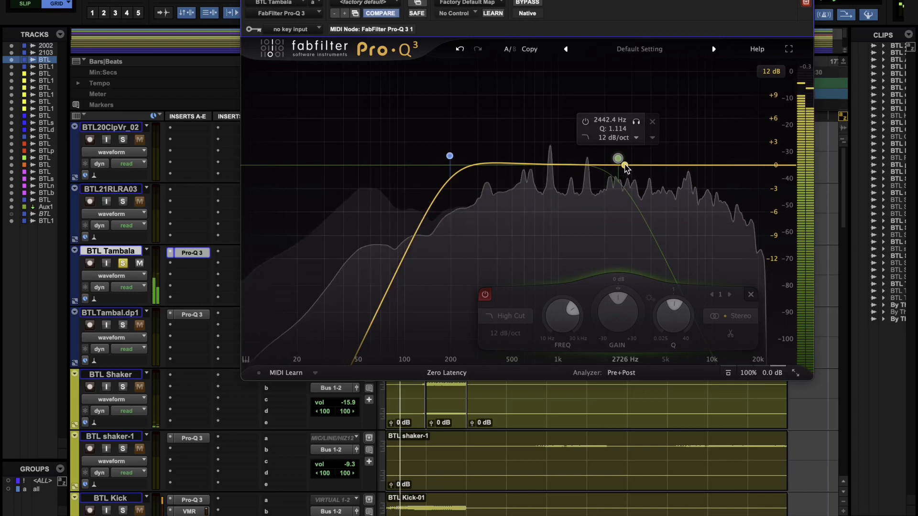
right_click(625, 166)
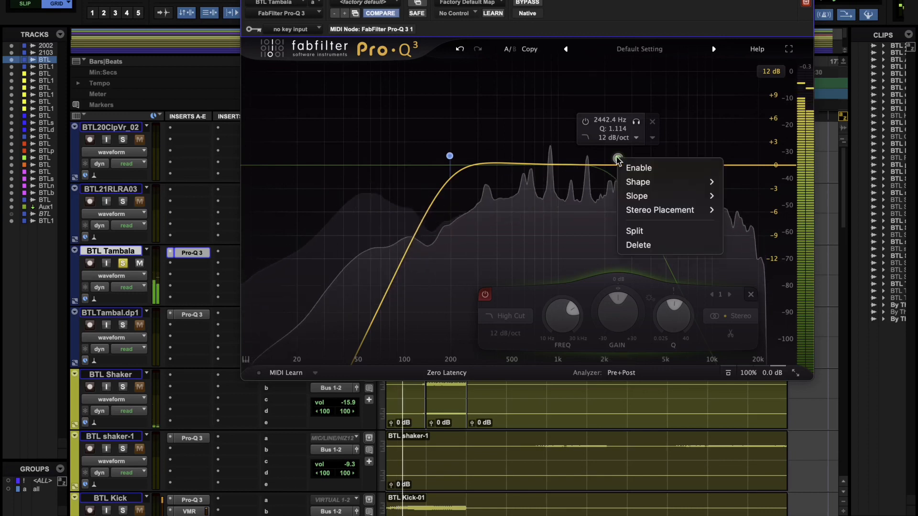
click(636, 168)
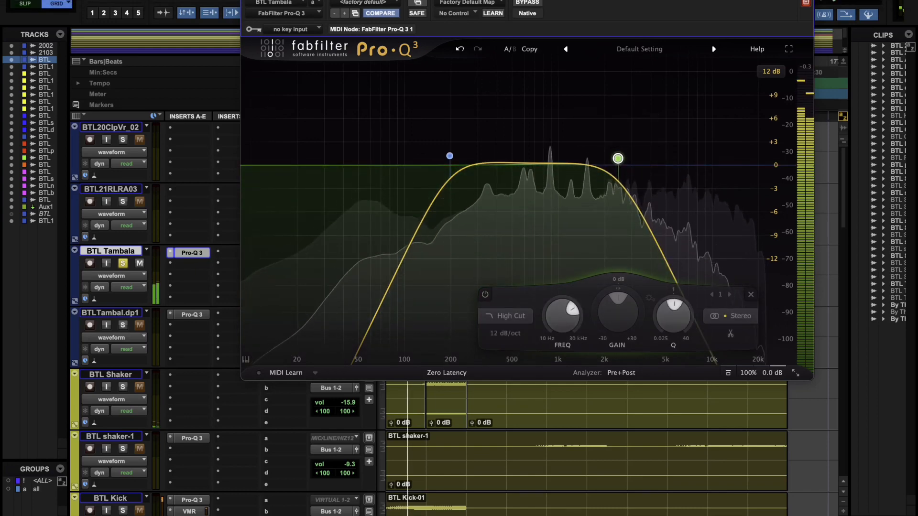
End the BTL Tambala audition by closing its equalizer and unsoloing the track.
click(248, 1)
key(space)
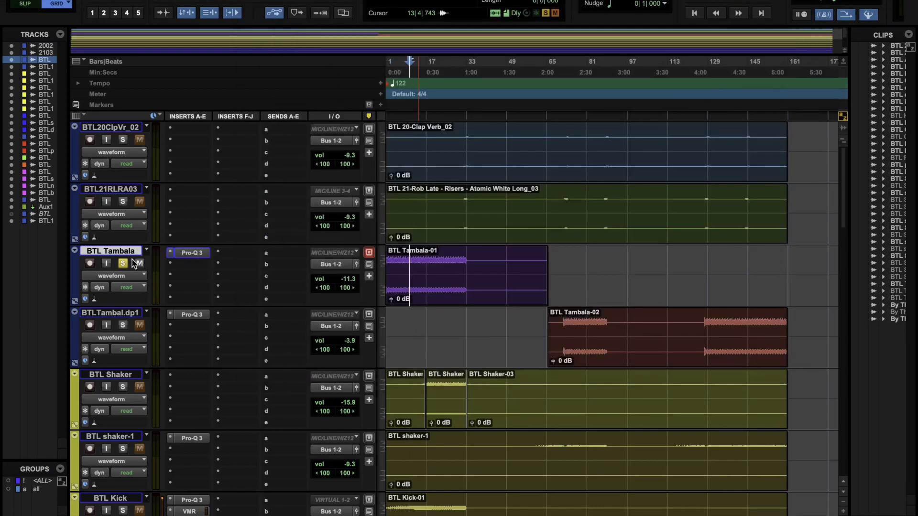
click(123, 263)
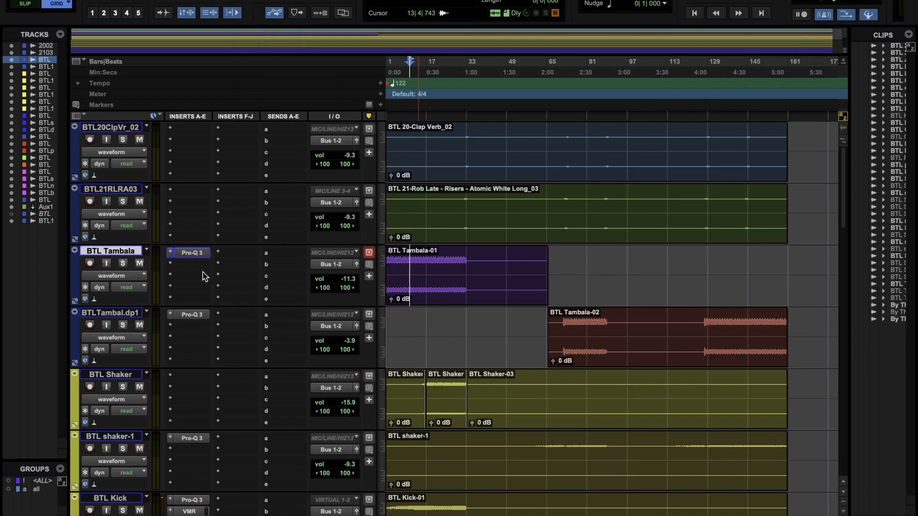
Solo the BTLTambal.dp1 track, inspect its Pro-Q 3 curve and unsolo the track again.
click(567, 327)
click(123, 326)
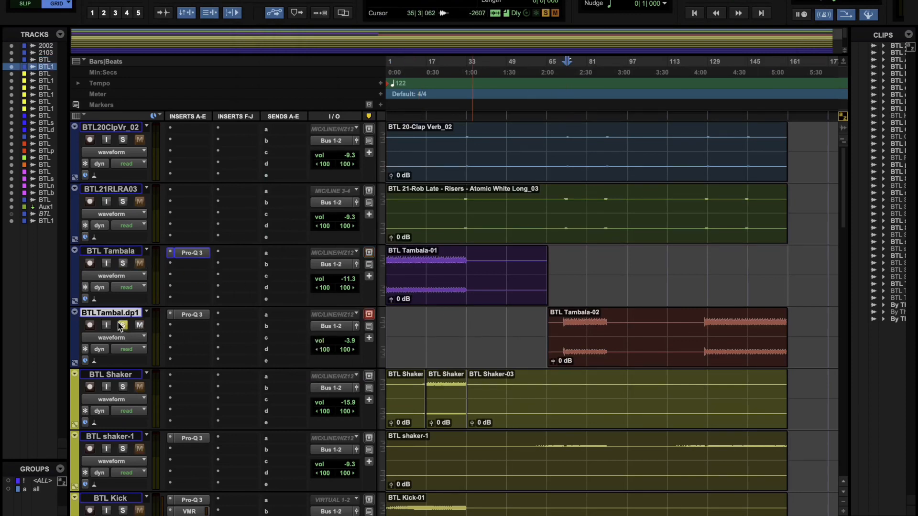
click(201, 317)
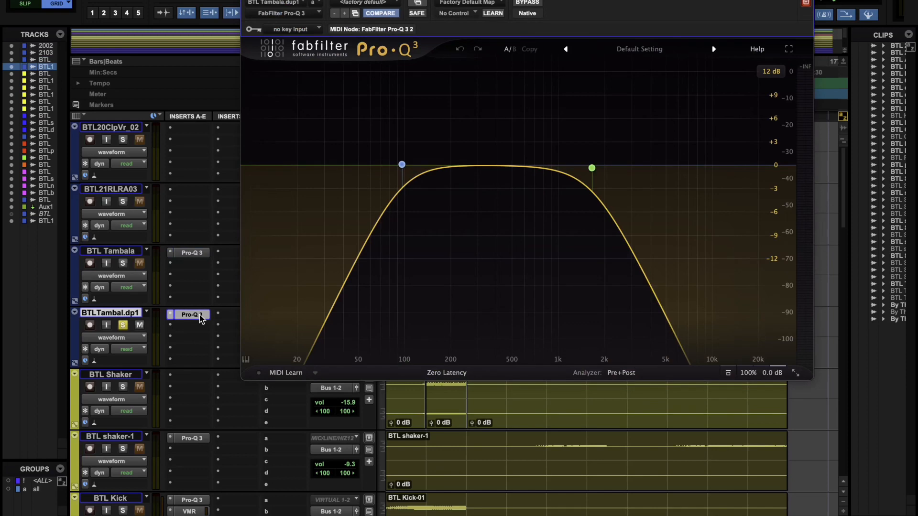
click(200, 317)
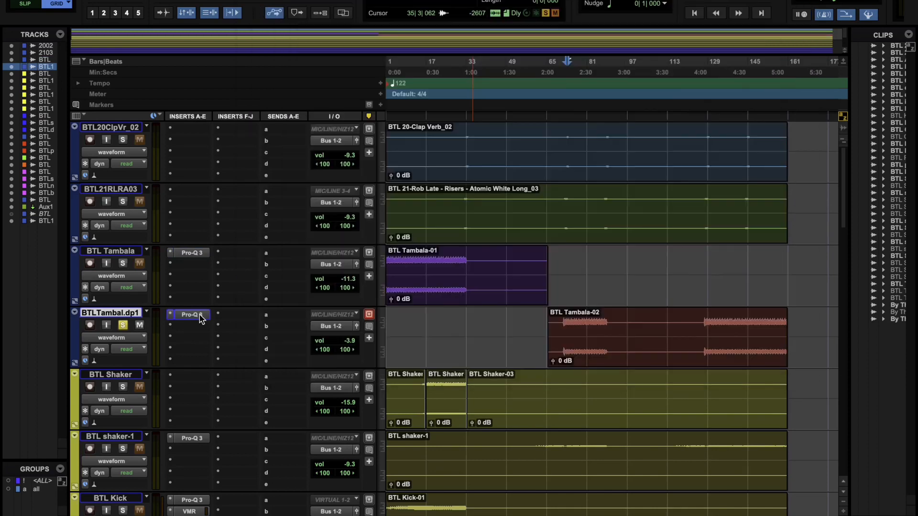
click(122, 326)
Select the middle clip on the BTL Shaker track, bars 17 to 33, and solo the track.
scroll(392, 437, down, 1)
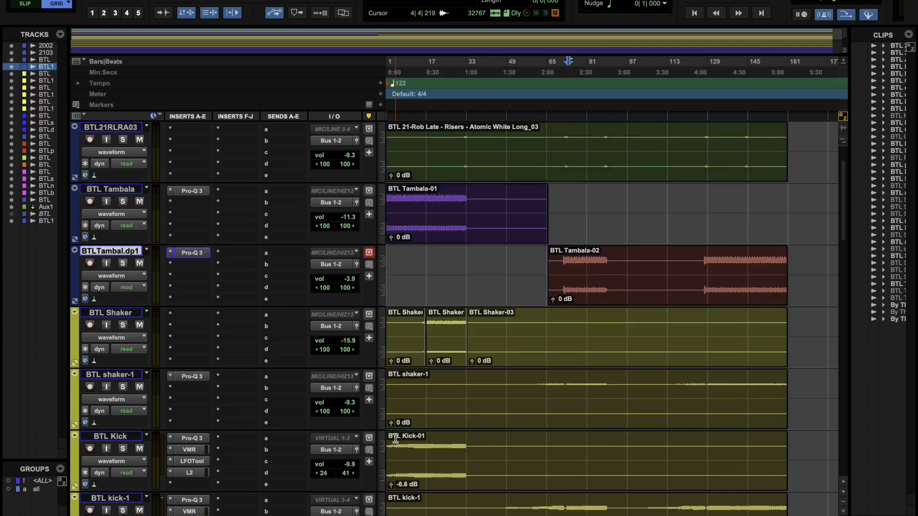
click(441, 337)
click(446, 354)
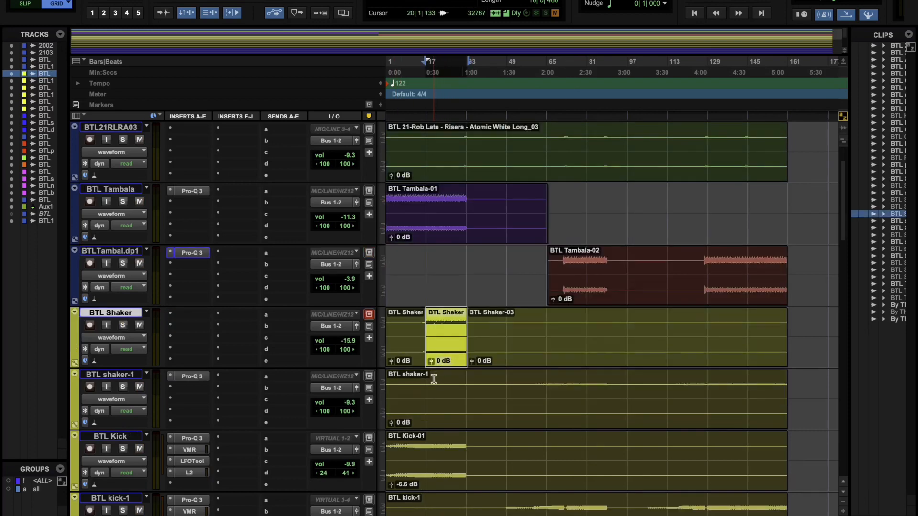
scroll(431, 380, down, 1)
click(122, 264)
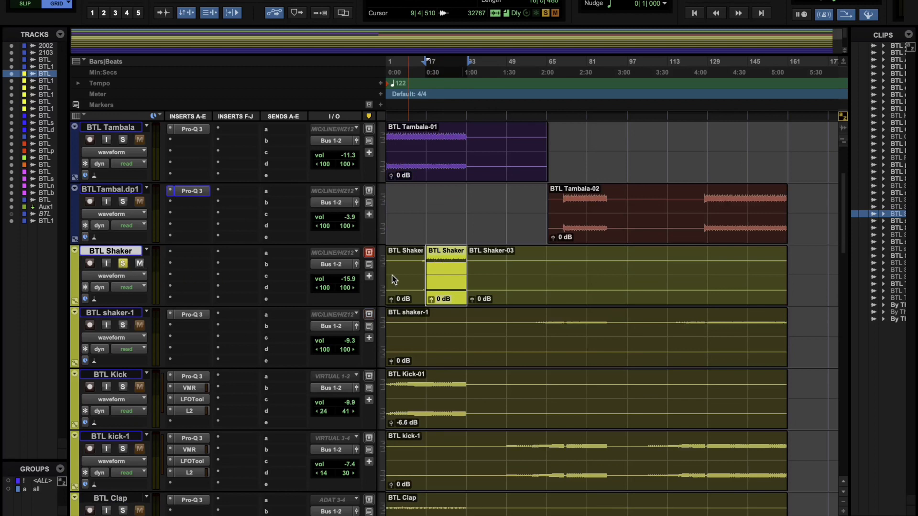
Place the playback cursor at about bar 10 on BTL Shaker and moderately enlarge the audio waveform display on all tracks.
click(408, 268)
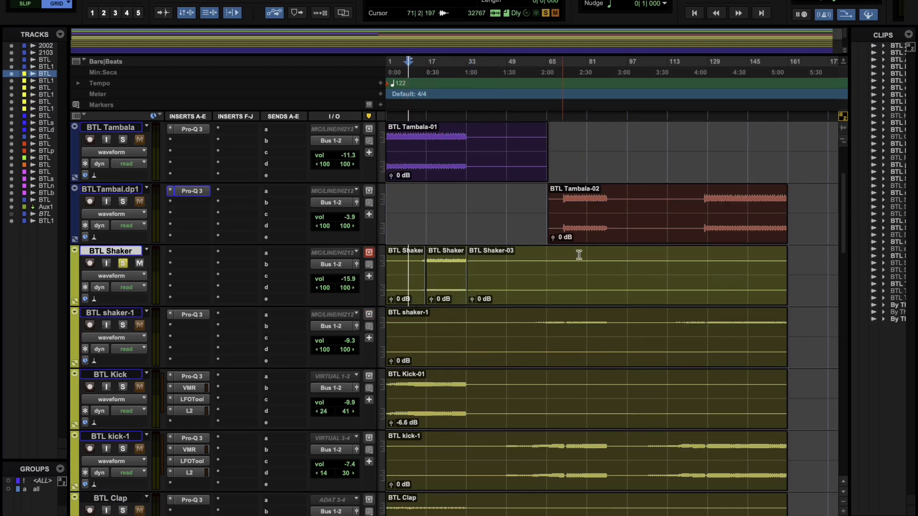
click(844, 128)
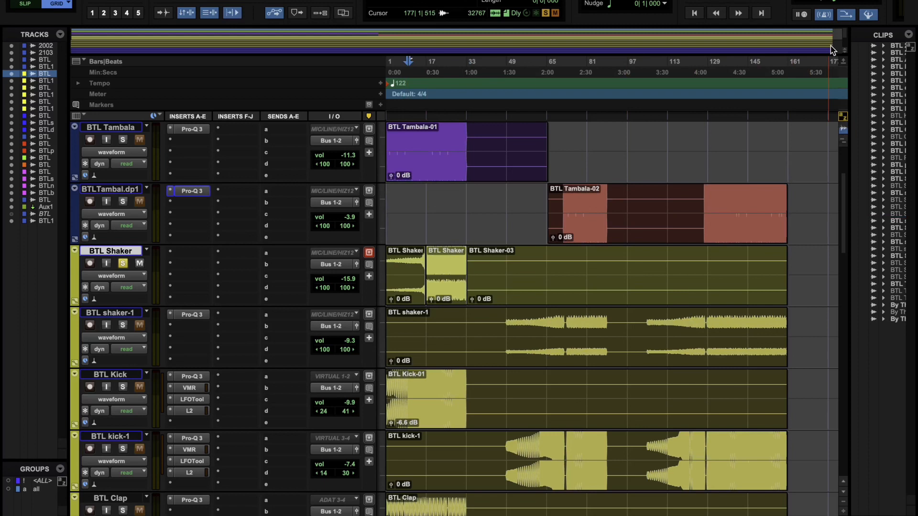
drag(831, 46, 824, 109)
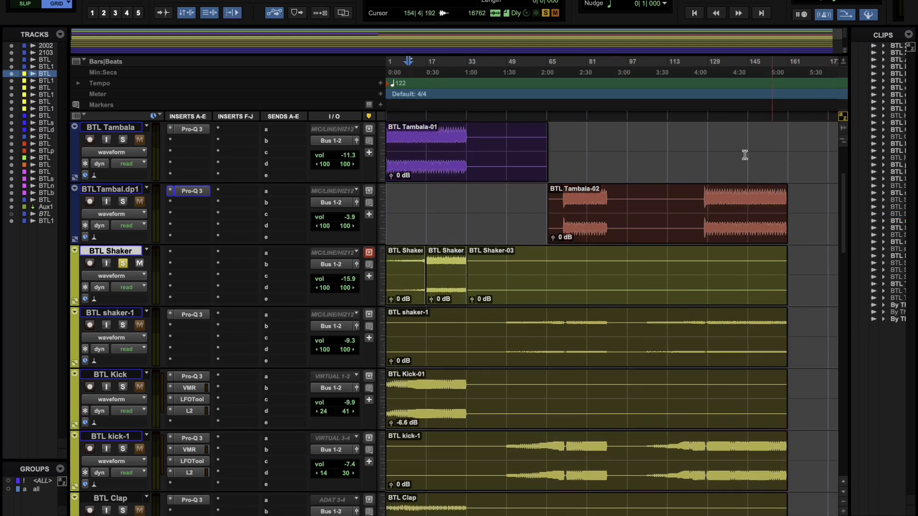
Unsolo BTL Shaker and place the playback cursor shortly before bar 49 on the BTL shaker-1 track.
click(121, 265)
click(500, 323)
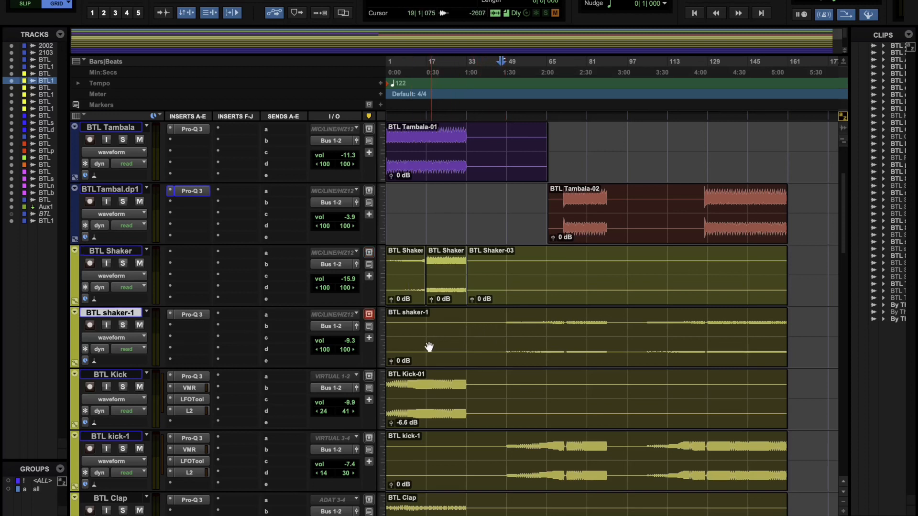
Audition the BTL Kick track soloed from the session start and unsolo it again.
scroll(421, 378, down, 1)
click(419, 332)
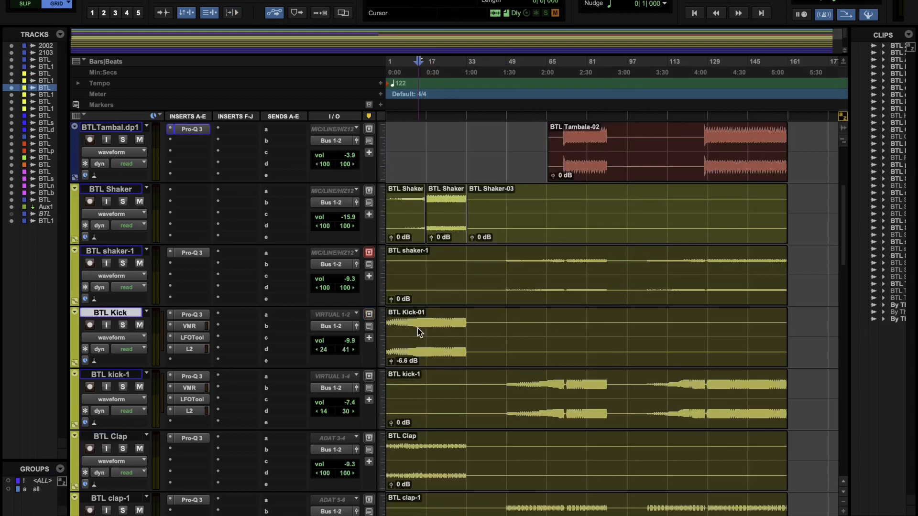
key(Return)
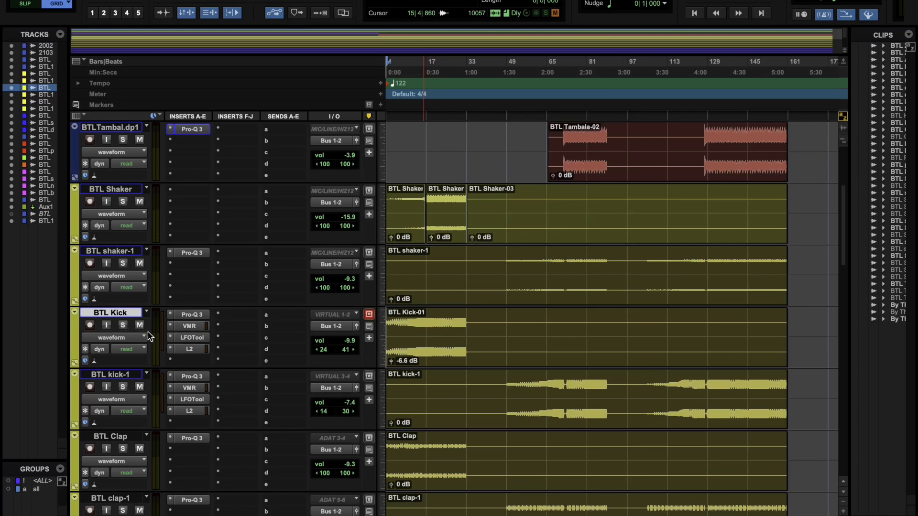
click(122, 326)
key(space)
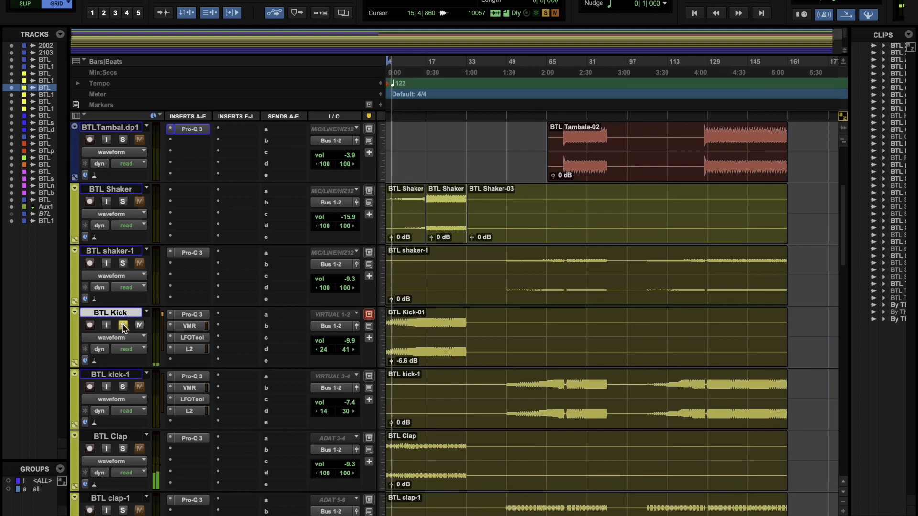
click(123, 325)
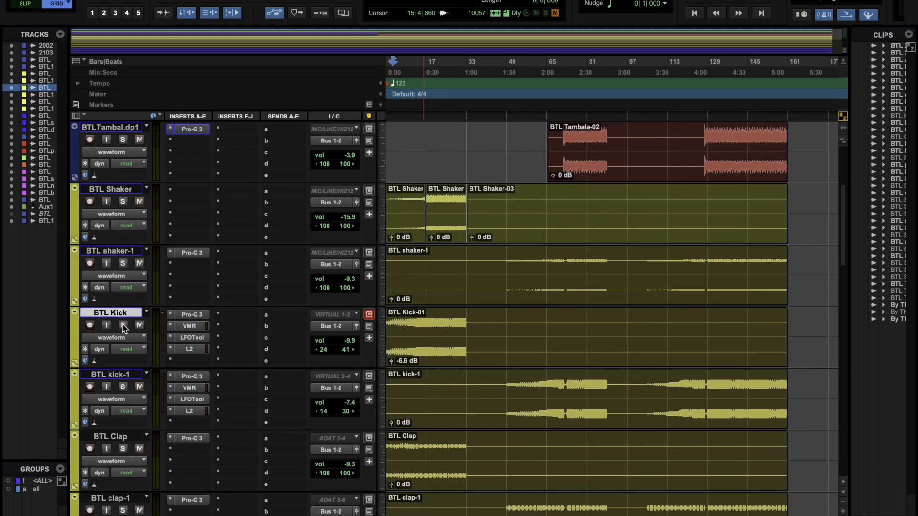
Open BTL Kick's Pro-Q 3 and solo the kick while playing from the middle BTL Shaker clip at bar 17.
click(191, 315)
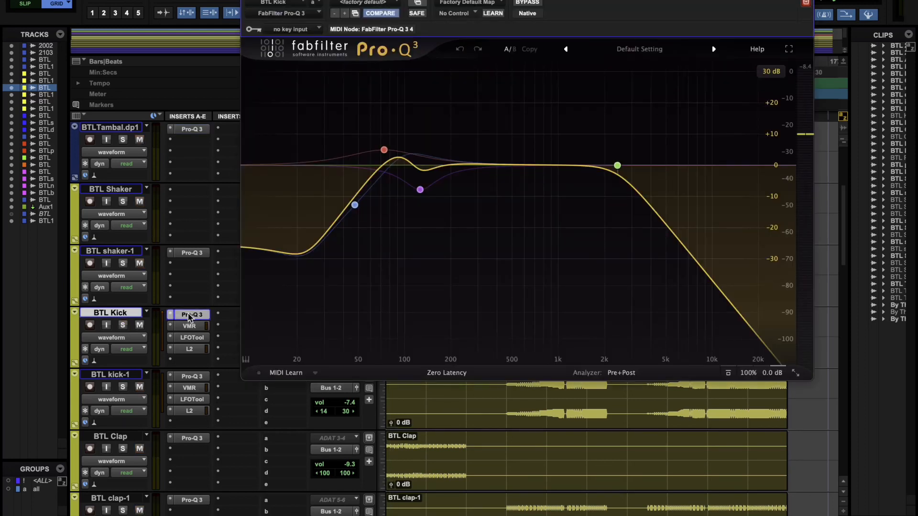
scroll(485, 425, up, 5)
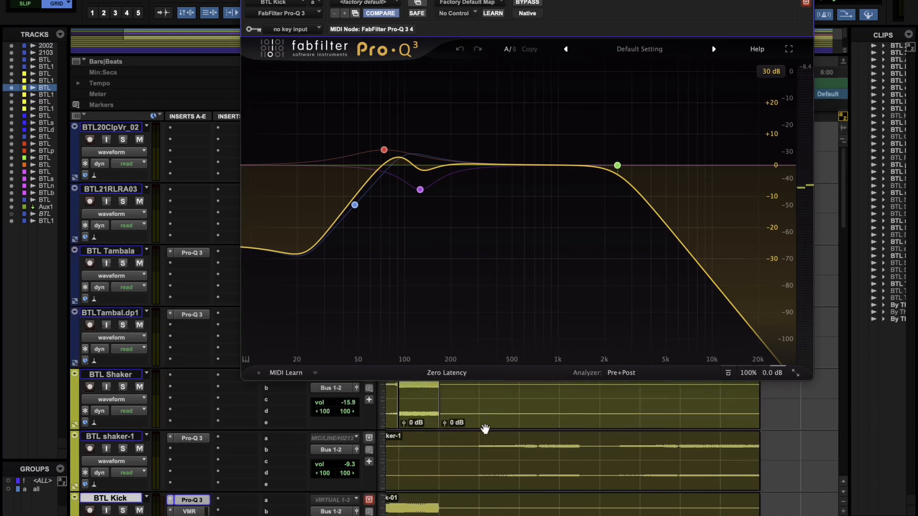
click(414, 416)
key(space)
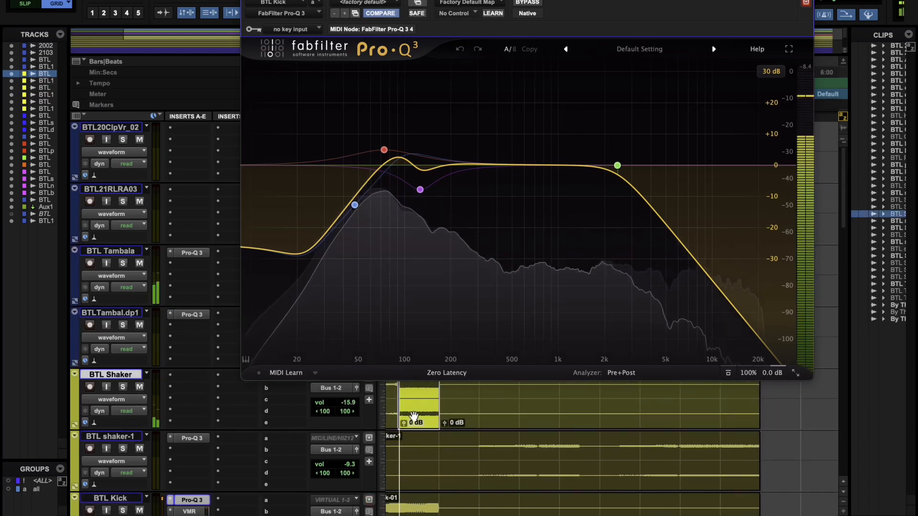
scroll(359, 436, down, 3)
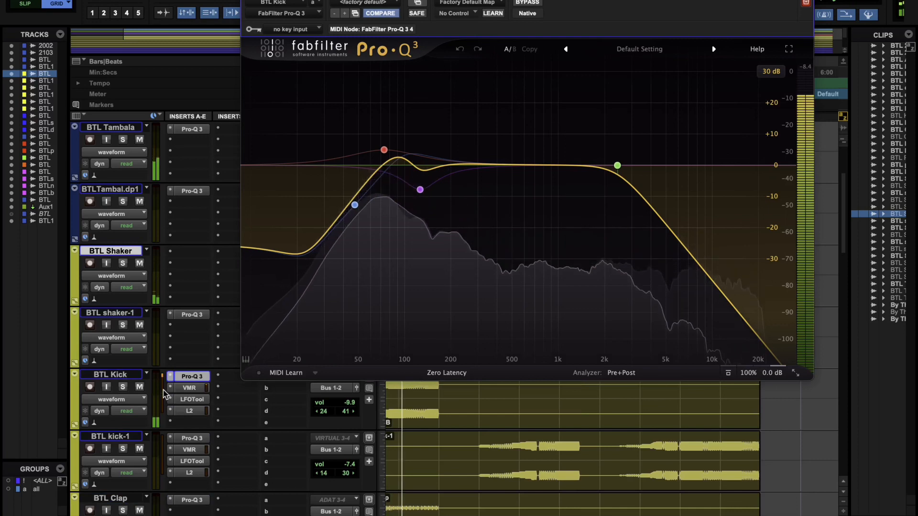
click(122, 376)
click(123, 387)
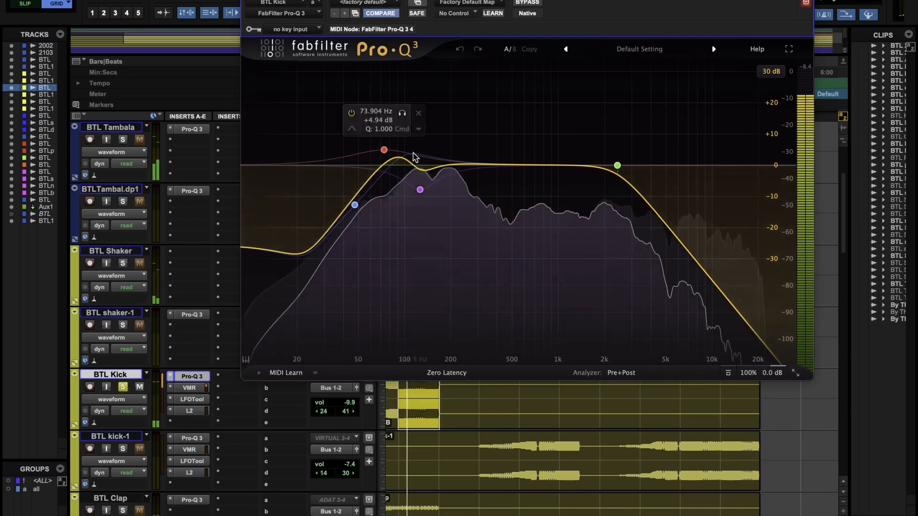
Inspect the low shelf, high cut and both bell bands in BTL Kick's Pro-Q 3.
click(354, 205)
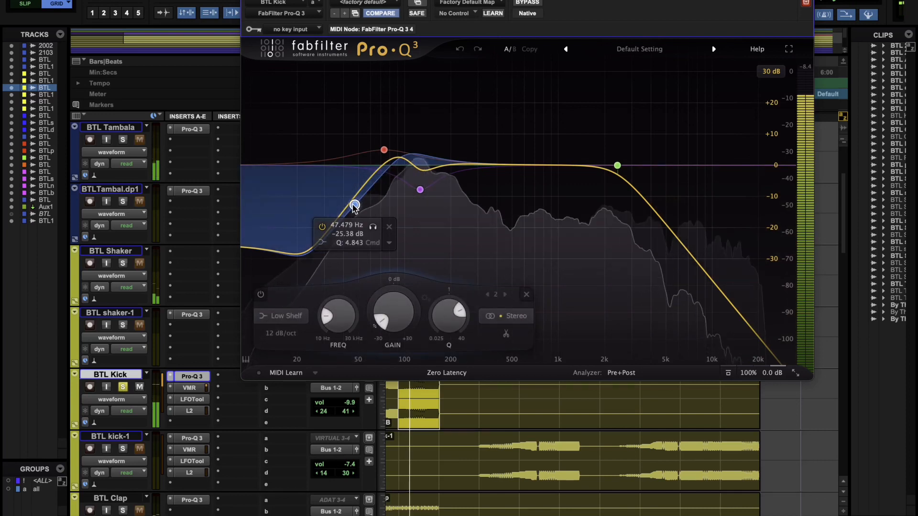
click(617, 166)
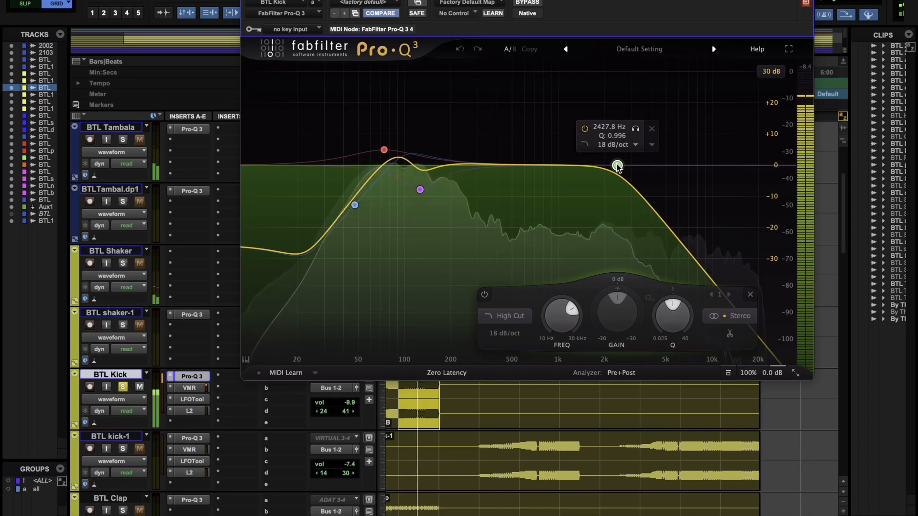
click(420, 190)
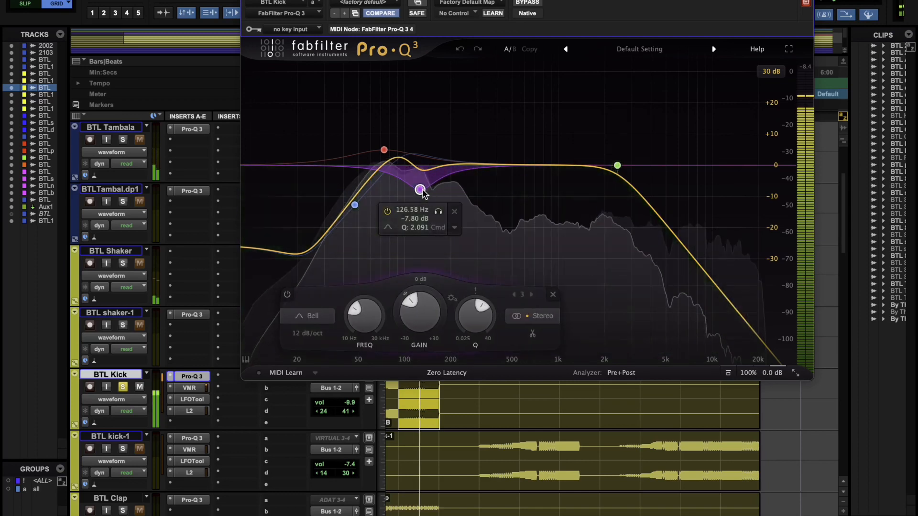
mouse_move(384, 151)
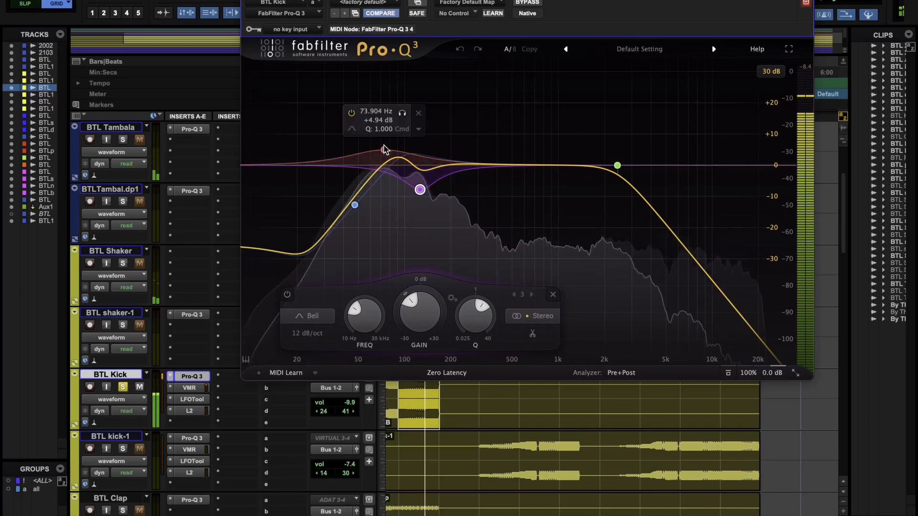
End the BTL Kick audition by closing its equalizer, unsoloing the track and stopping playback.
click(248, 1)
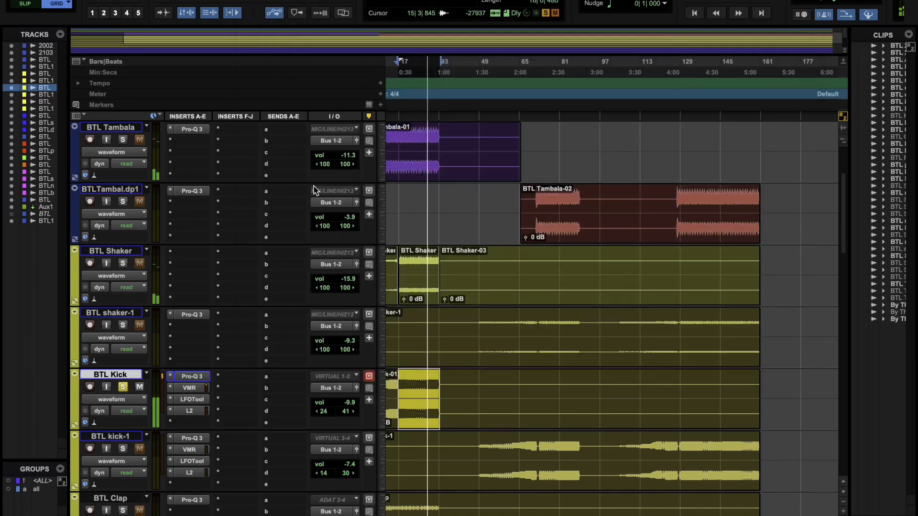
click(122, 387)
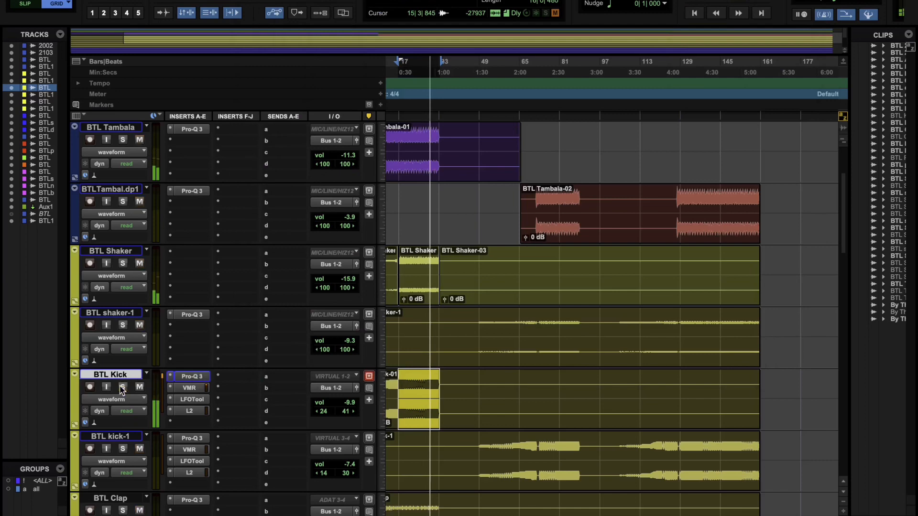
key(space)
Audition the soloed BTL Clap track from just before bar 17 and bypass its Pro-Q 3 for comparison.
scroll(276, 410, down, 3)
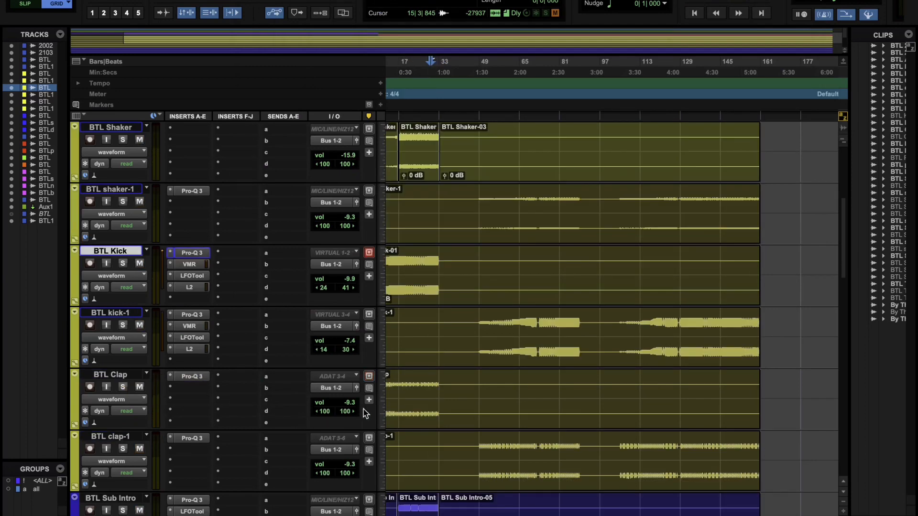
scroll(412, 408, left, 2)
click(421, 389)
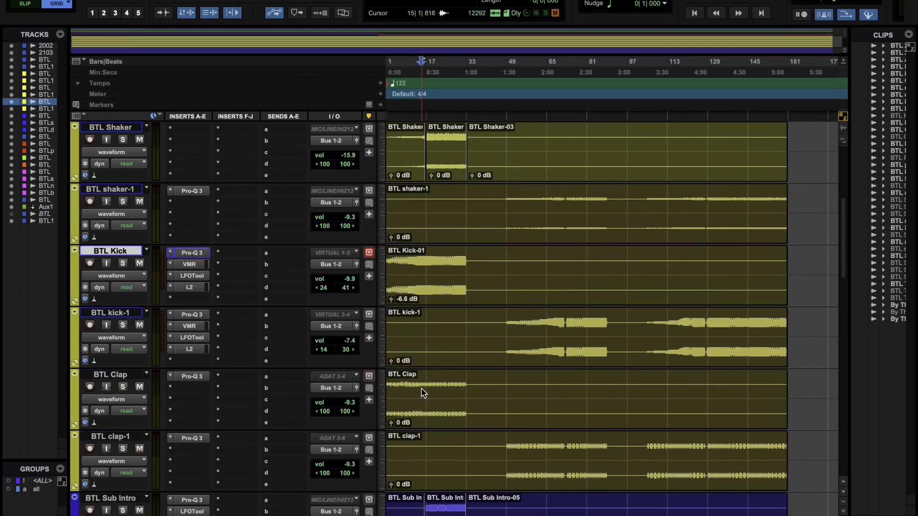
click(122, 387)
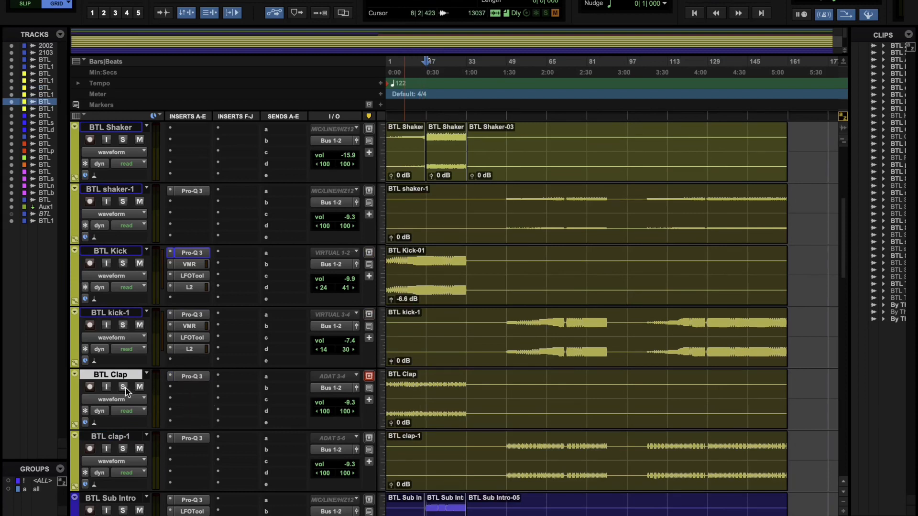
key(space)
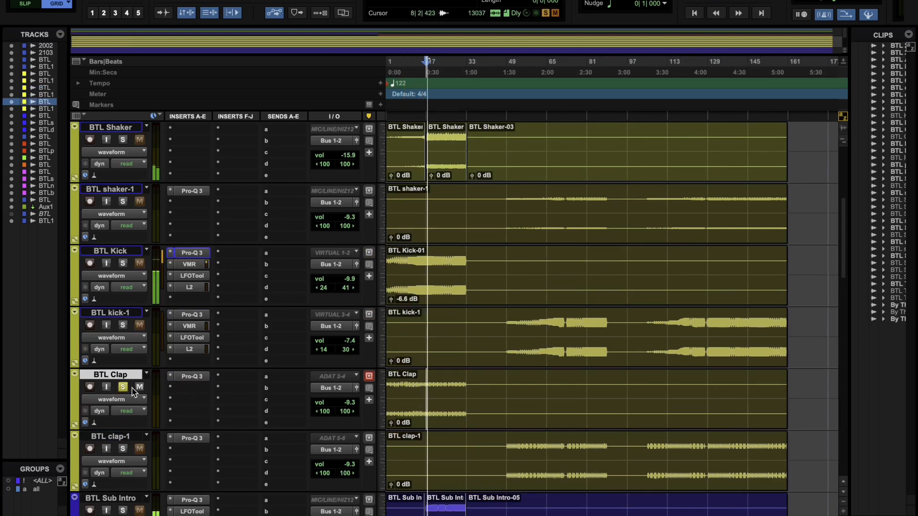
click(192, 378)
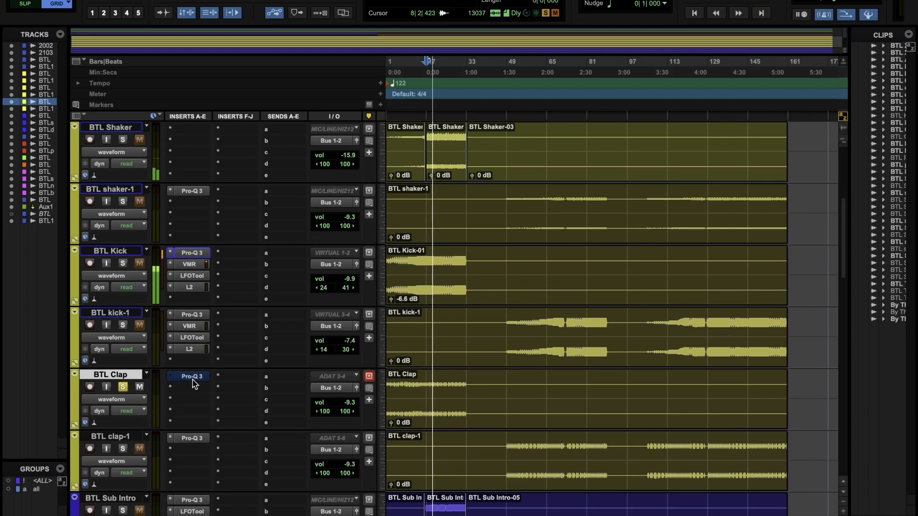
key(space)
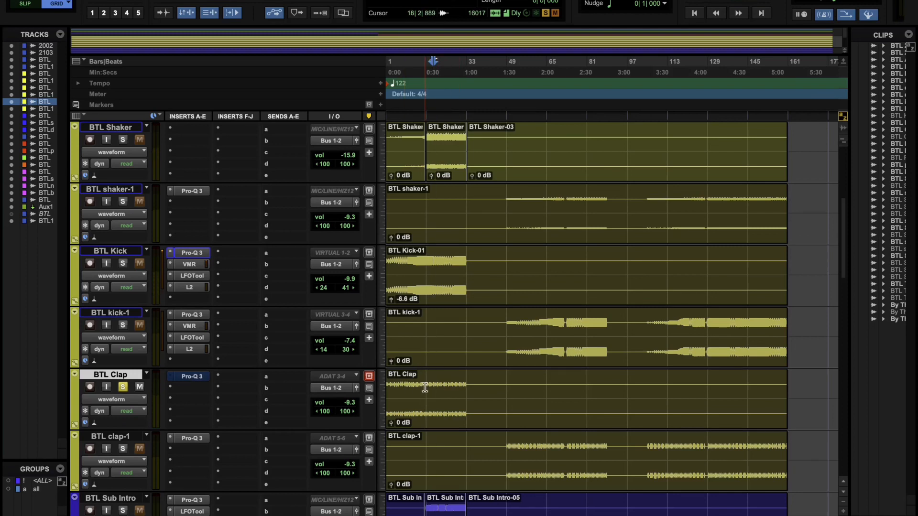
Set the Aux 1 track's volume to -11.2 dB.
scroll(268, 439, down, 10)
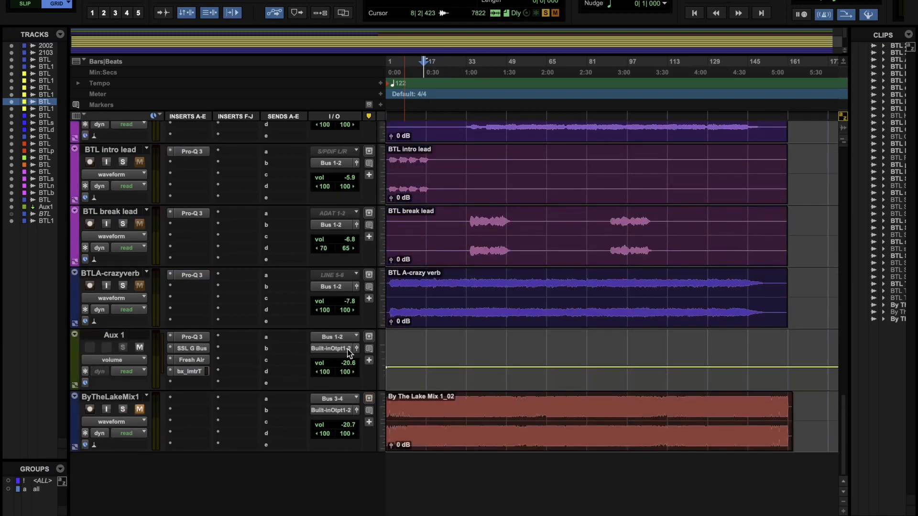
drag(351, 358, 352, 368)
drag(352, 358, 353, 360)
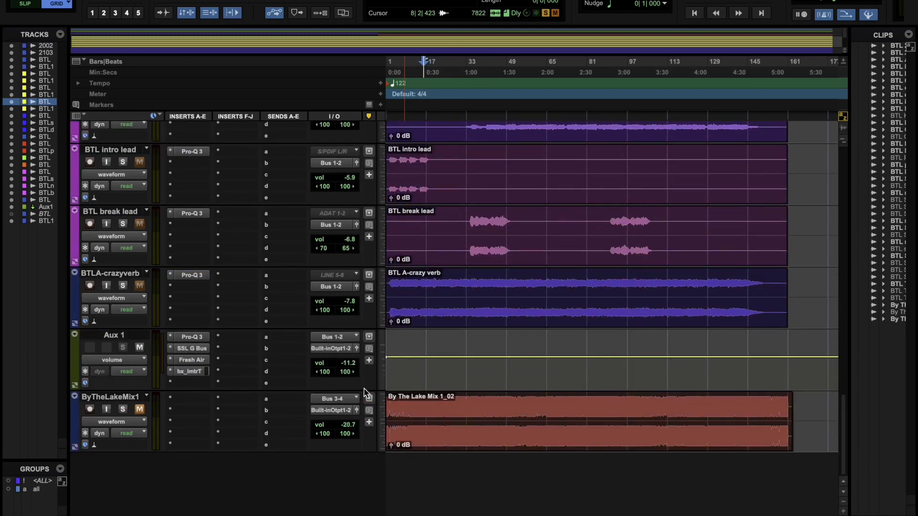
Replay the soloed BTL Clap and open its Pro-Q 3 to inspect the bell, high cut and low cut bands.
key(space)
scroll(369, 402, up, 10)
scroll(369, 401, up, 10)
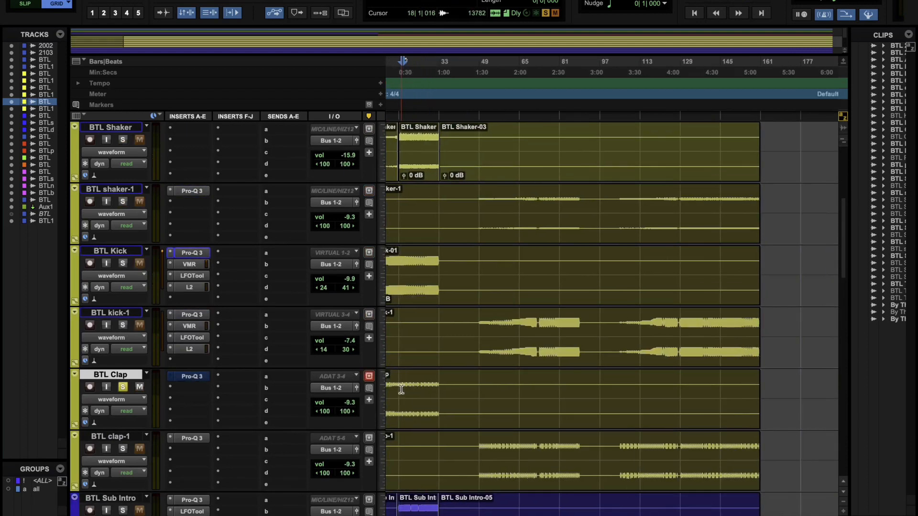
click(192, 377)
mouse_move(652, 210)
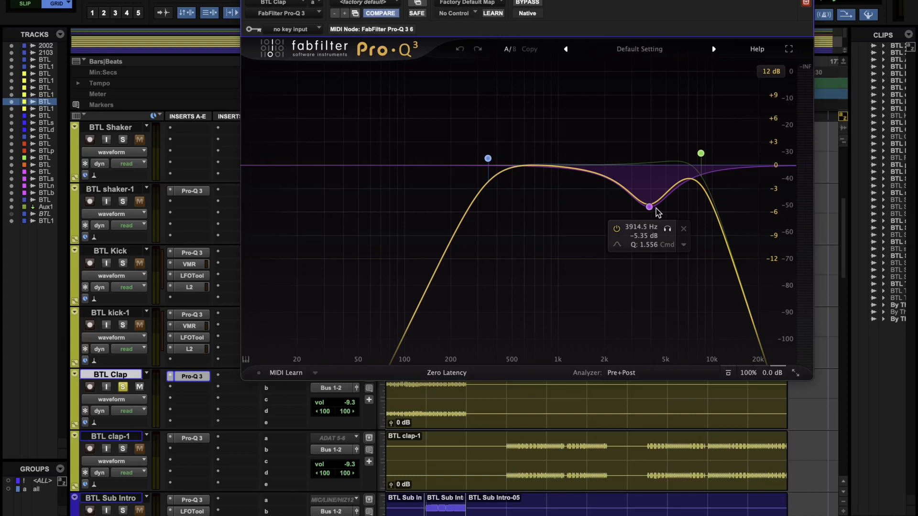
mouse_move(702, 156)
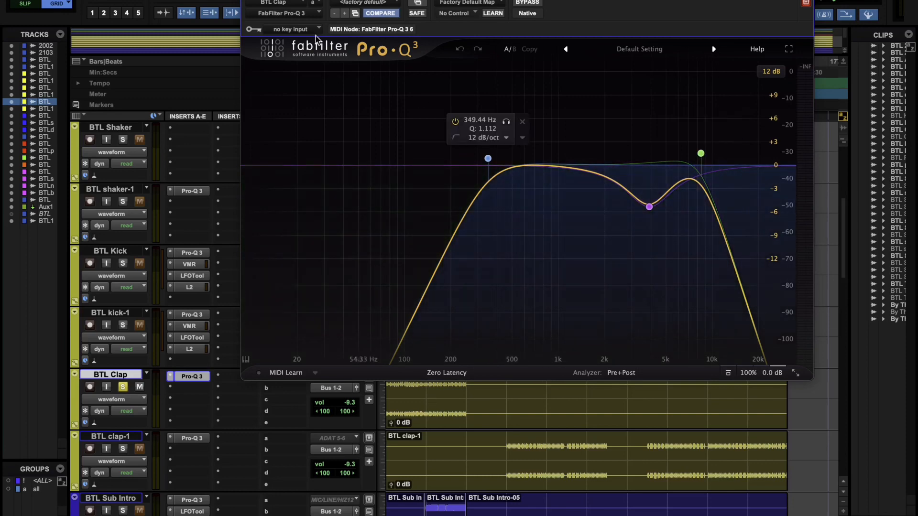
Close the clap equalizer and replay BTL Clap from just before bar 17, unsoloing it to hear the full mix.
click(244, 0)
click(424, 384)
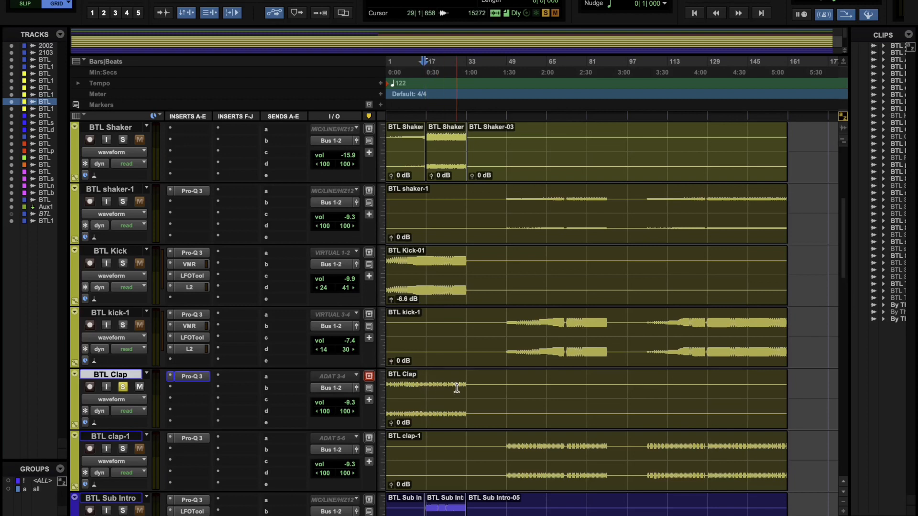
key(space)
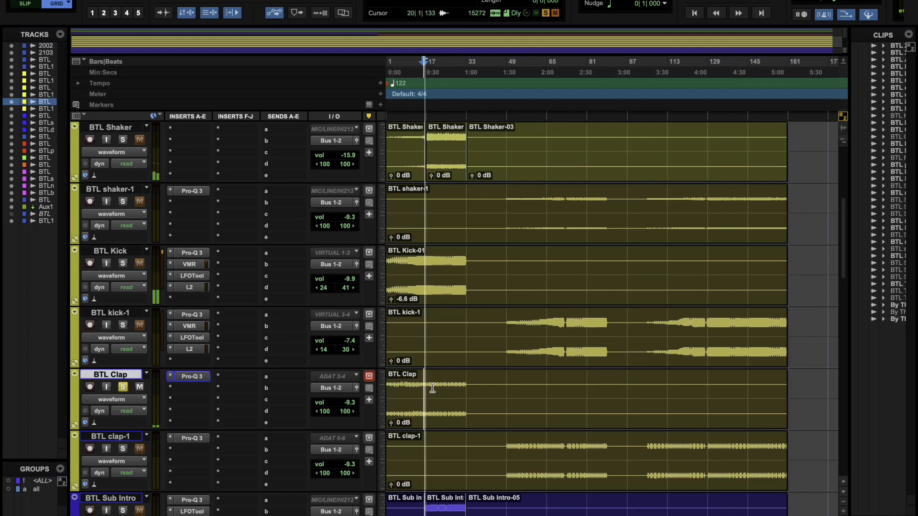
click(121, 388)
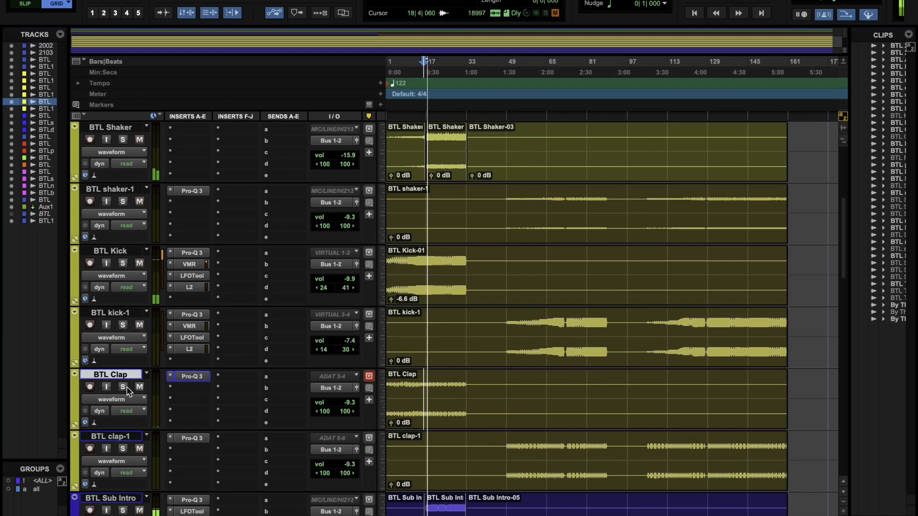
Stop playback and select the middle clip on the BTL Sub Intro track, bars 17 to 33.
scroll(393, 406, down, 4)
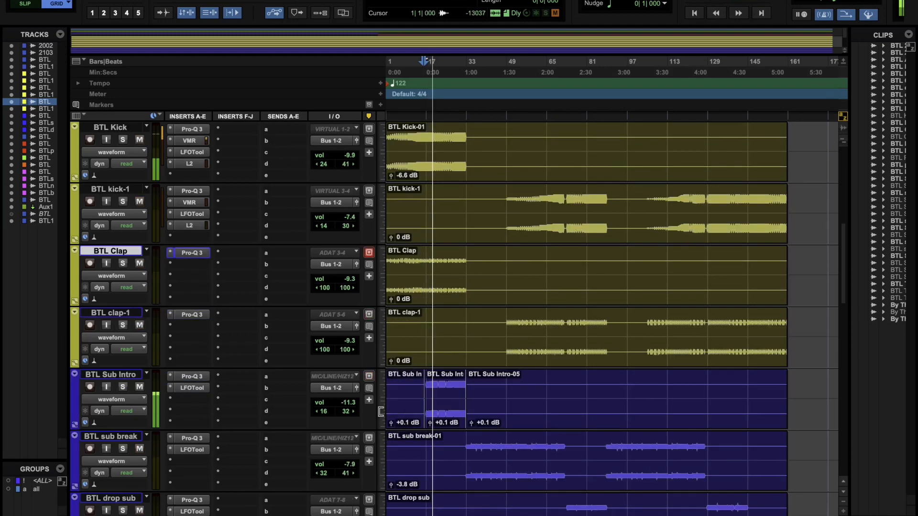
key(space)
click(437, 411)
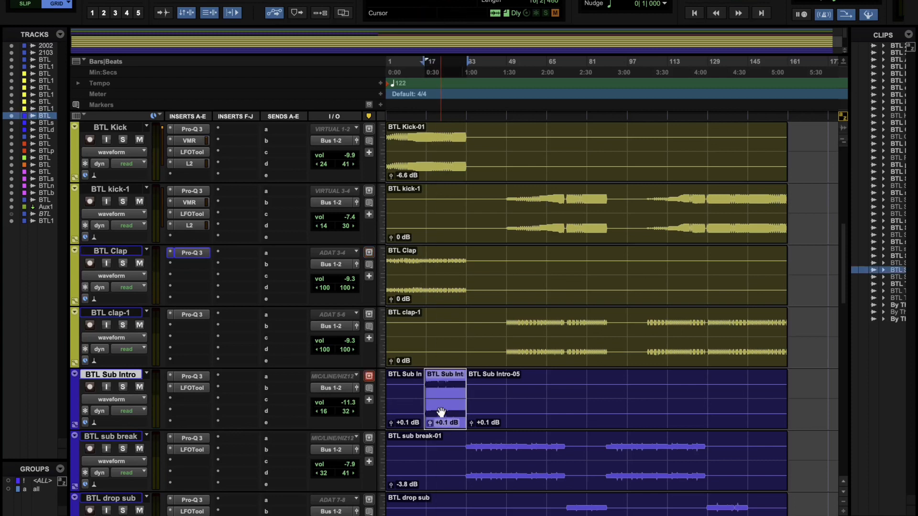
Solo BTL Sub Intro and play its selected clip with Pro-Q 3 open, inspecting the low shelf and bell bands.
click(122, 387)
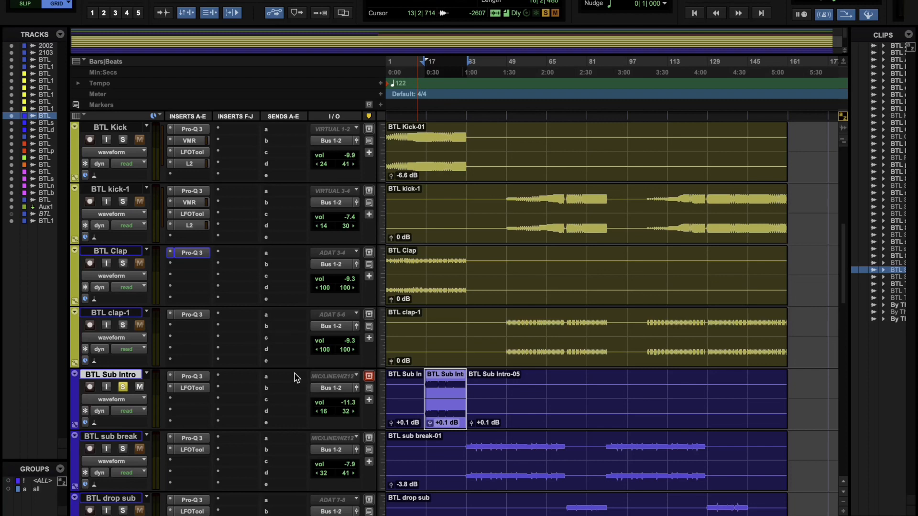
click(201, 378)
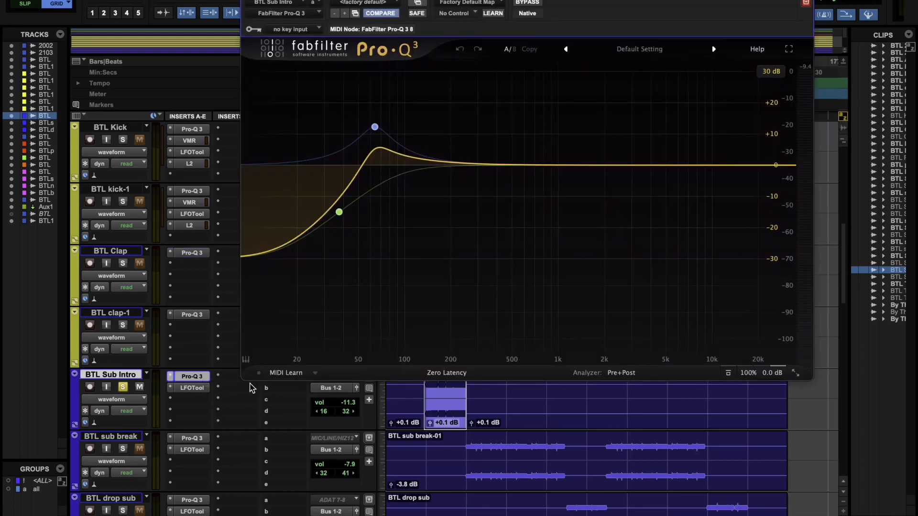
mouse_move(338, 213)
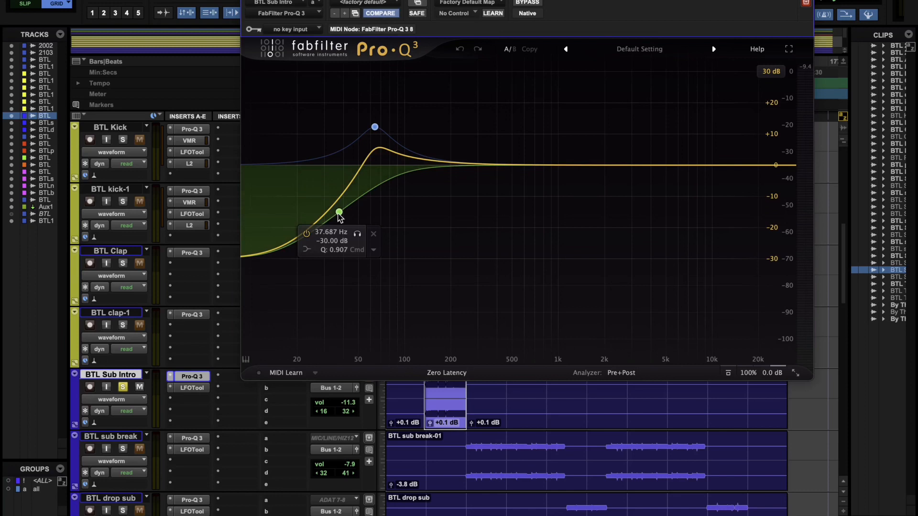
click(339, 213)
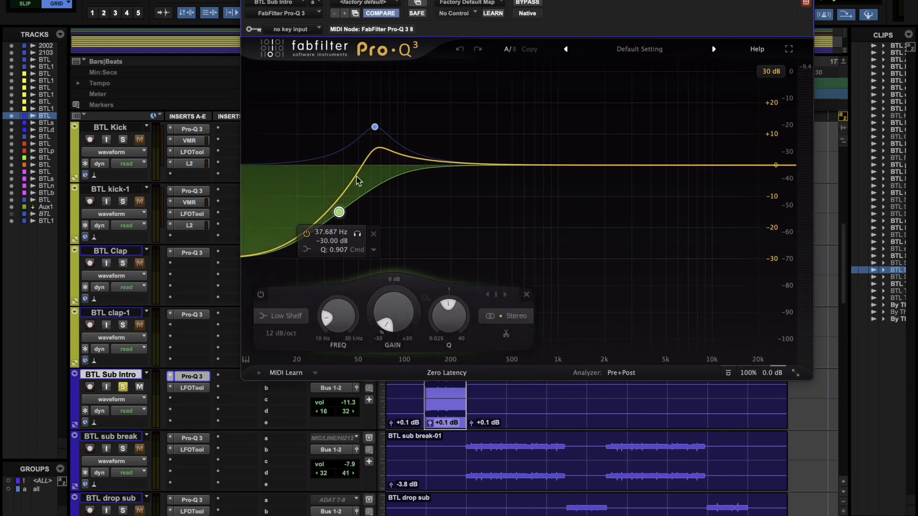
mouse_move(376, 128)
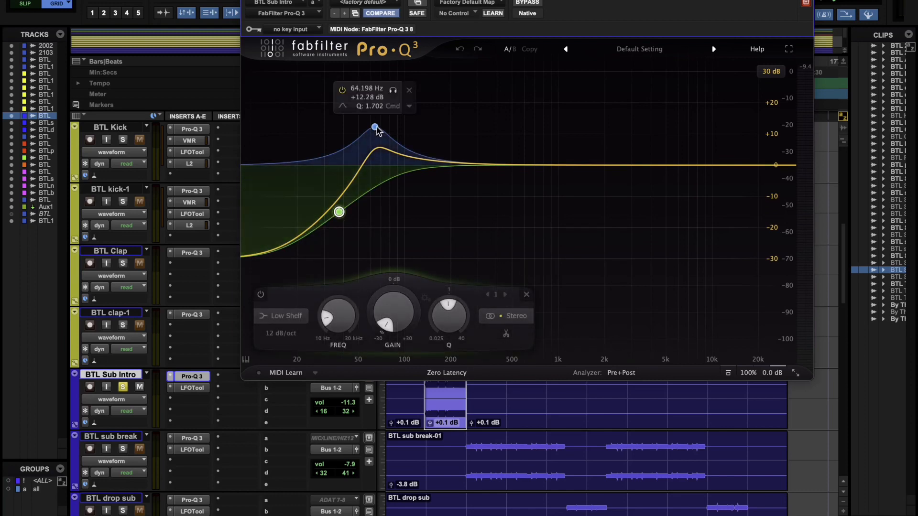
key(space)
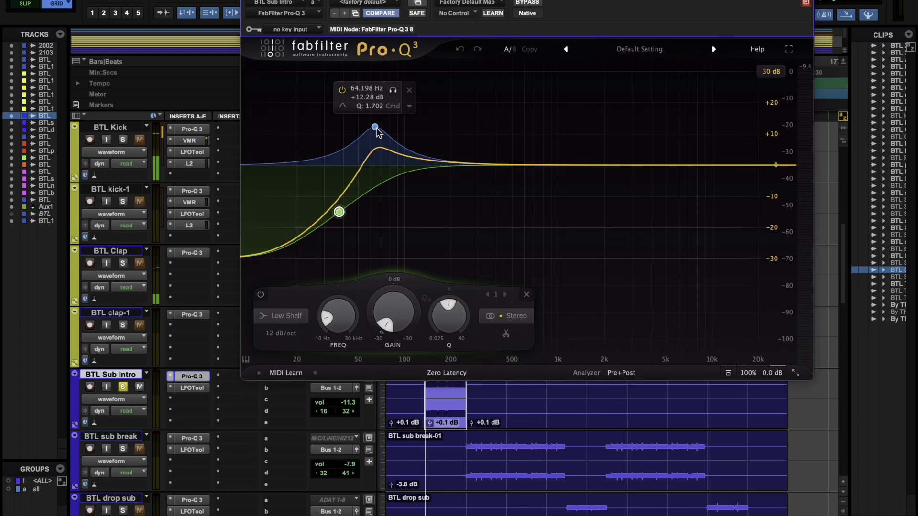
mouse_move(350, 258)
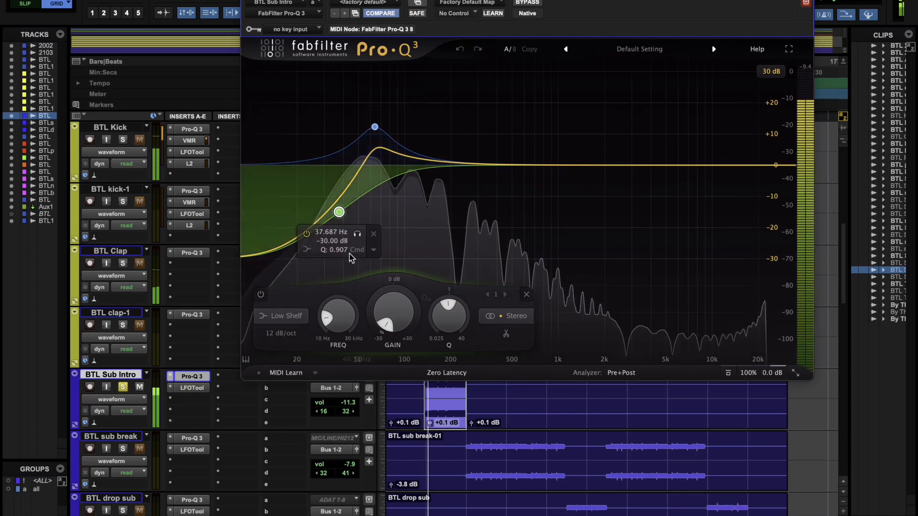
View the LFOTool volume curve on BTL Sub Intro during playback, close the plug-in and unsolo the track.
click(200, 392)
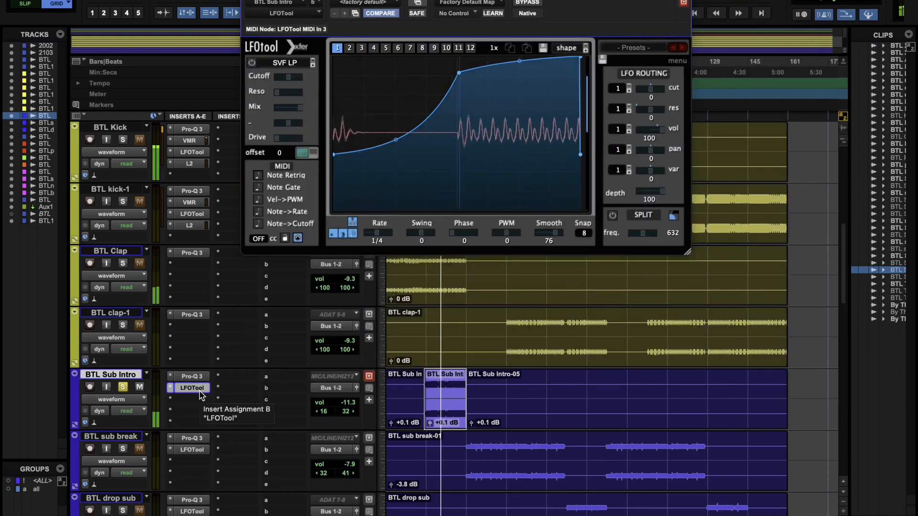
click(178, 389)
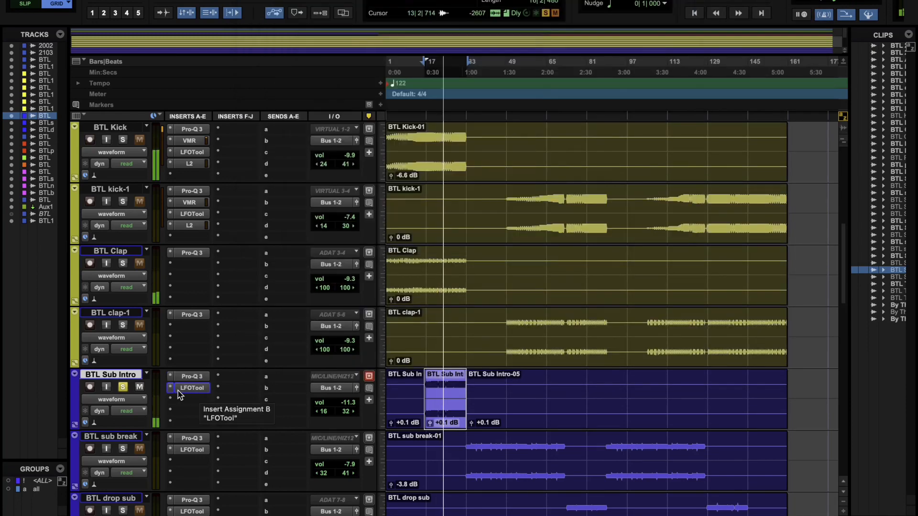
click(123, 387)
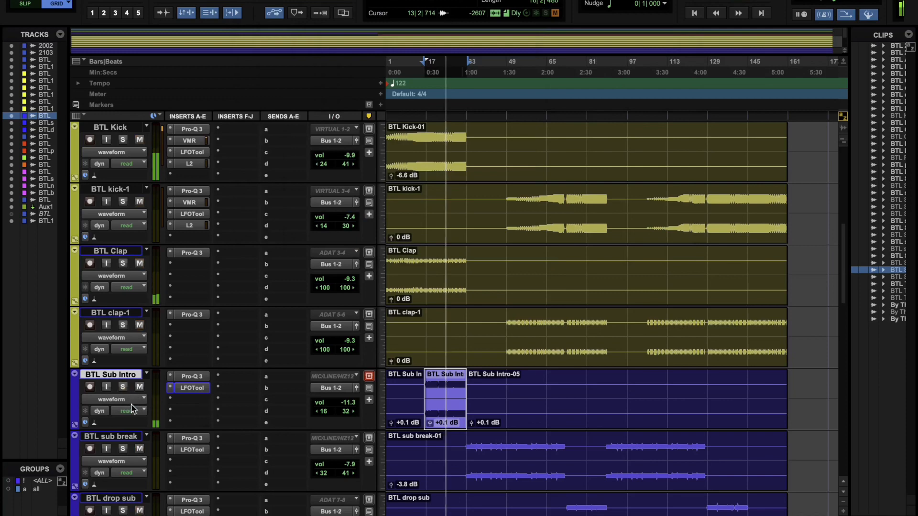
Stop playback, solo BTL sub break and play it from where its audio begins near bar 33 with its Pro-Q 3 open.
scroll(134, 412, down, 2)
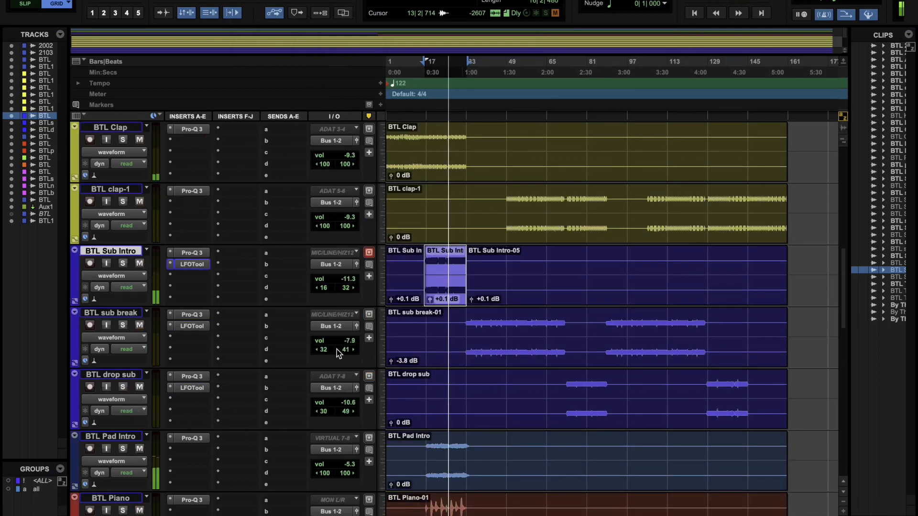
key(space)
click(467, 325)
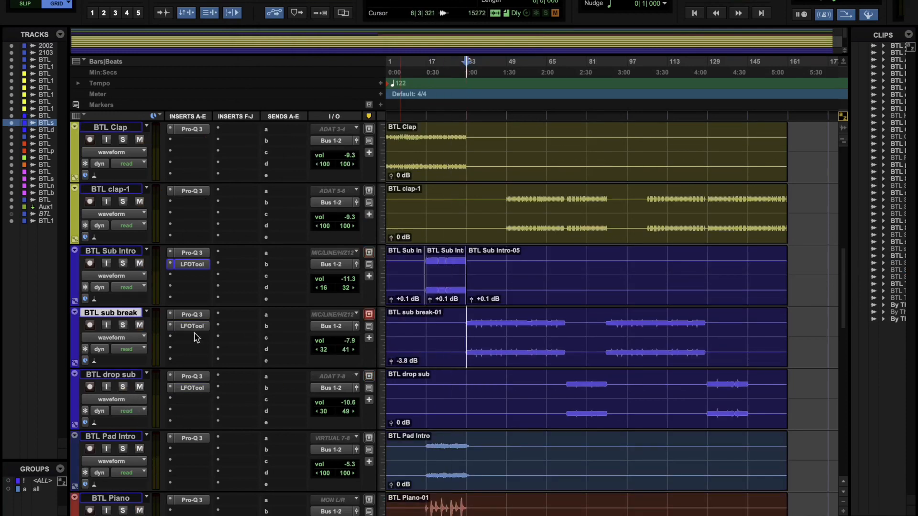
click(122, 325)
click(201, 315)
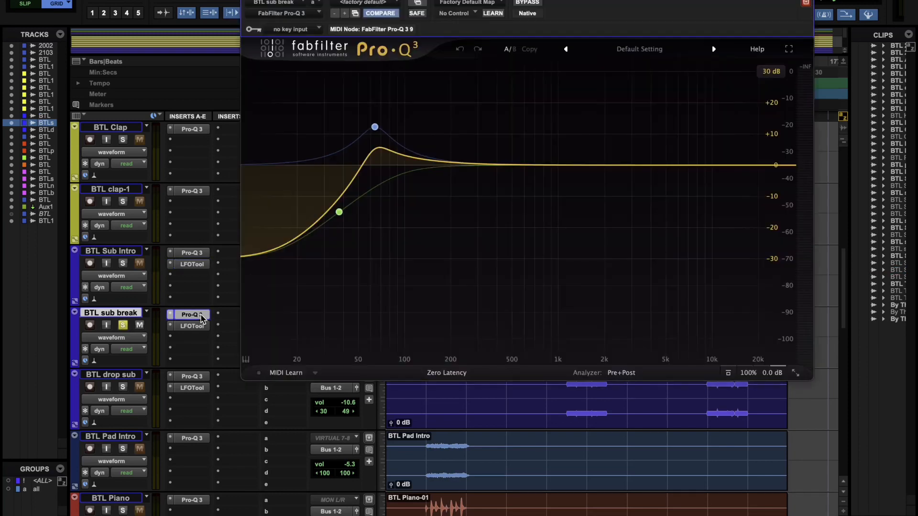
key(space)
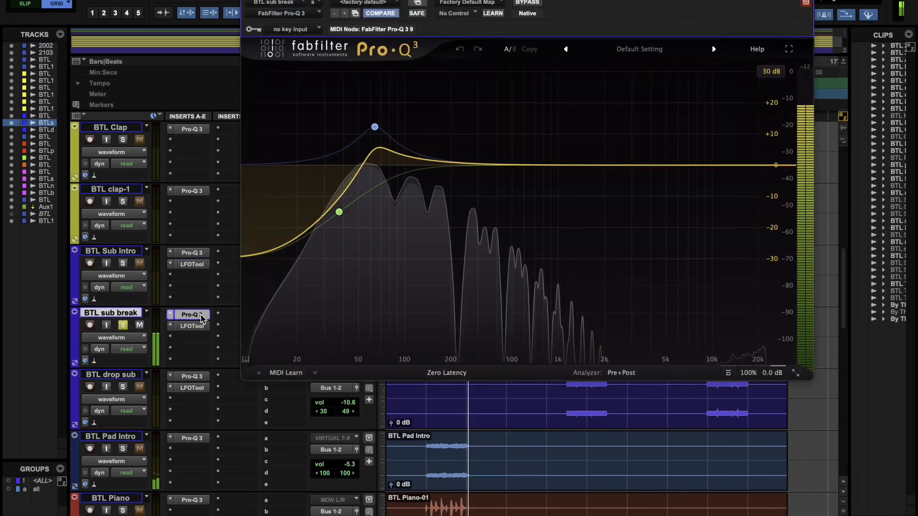
Stop playback, close the BTL sub break equalizer and unsolo the track.
key(space)
click(192, 315)
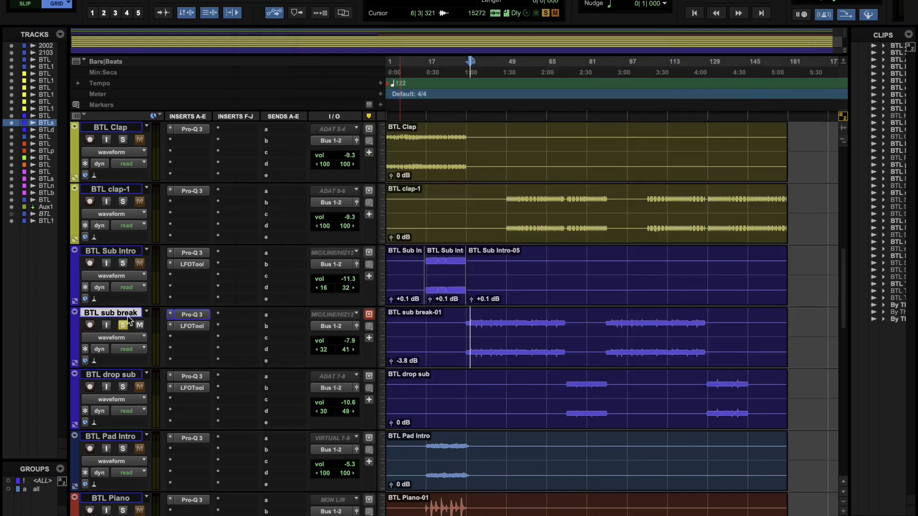
click(123, 326)
Solo BTL Pad Intro and play it from the start of its audio near bar 17, inspecting its Pro-Q 3 curve.
scroll(342, 385, down, 3)
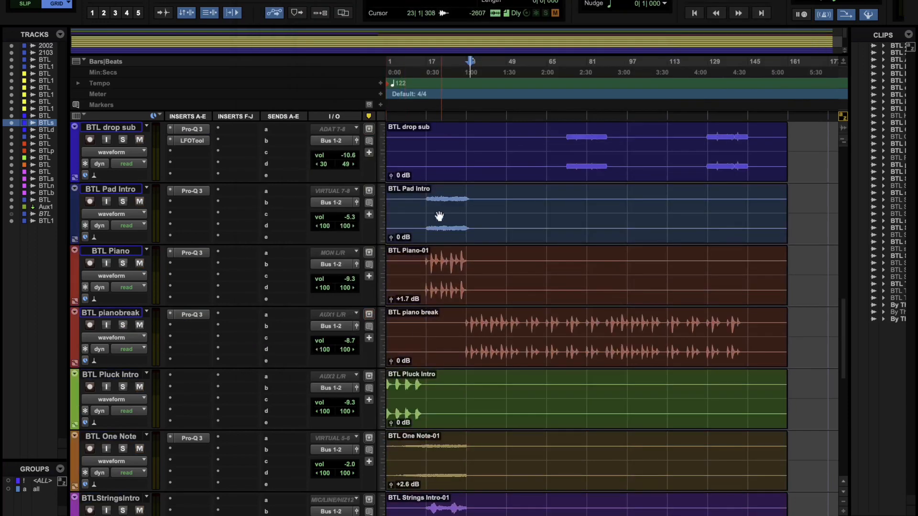
click(426, 200)
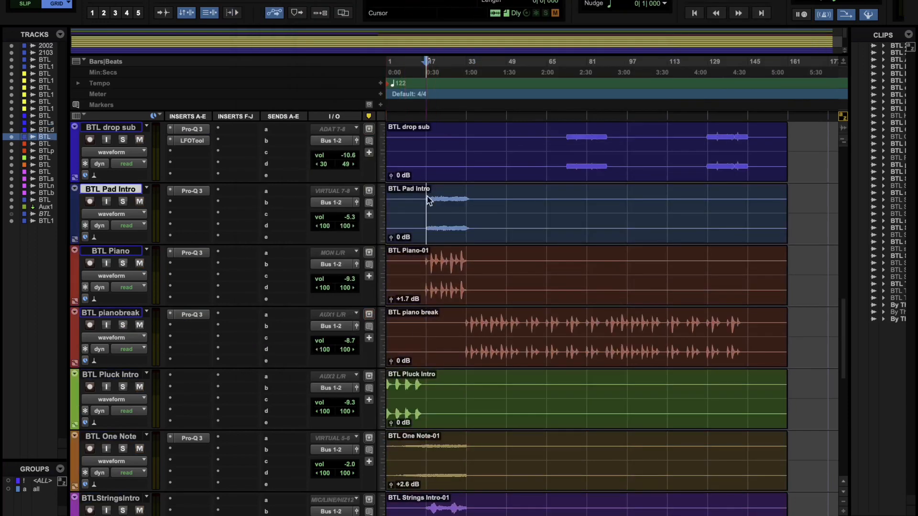
click(123, 201)
click(193, 191)
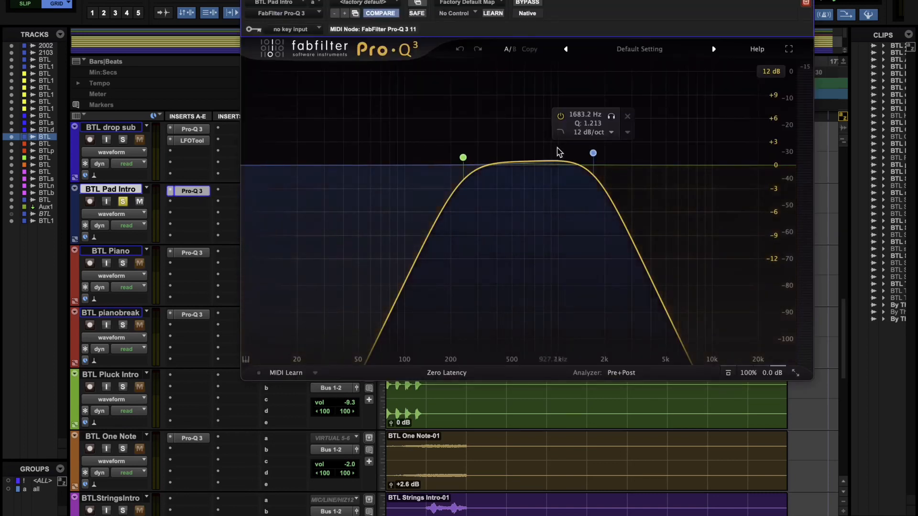
key(space)
Compare the soloed pad with its Pro-Q 3 bypassed and active, and close the equalizer.
click(531, 2)
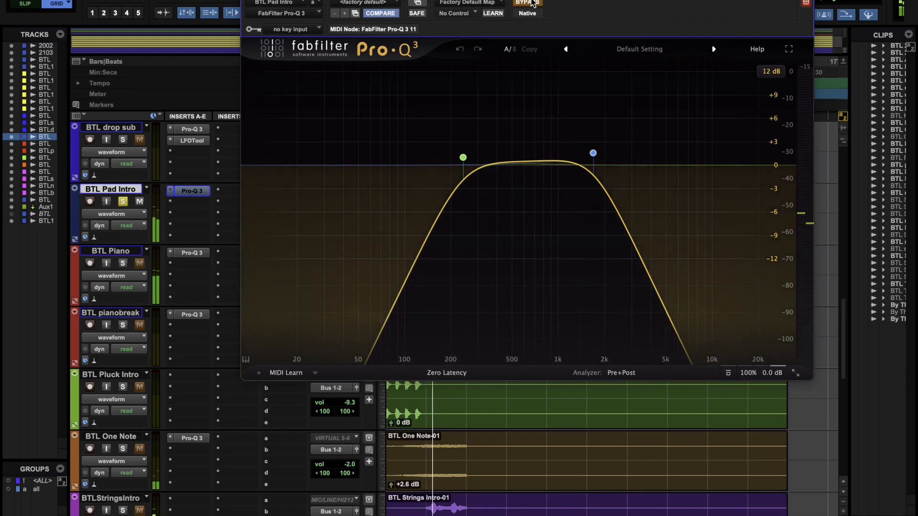
click(531, 3)
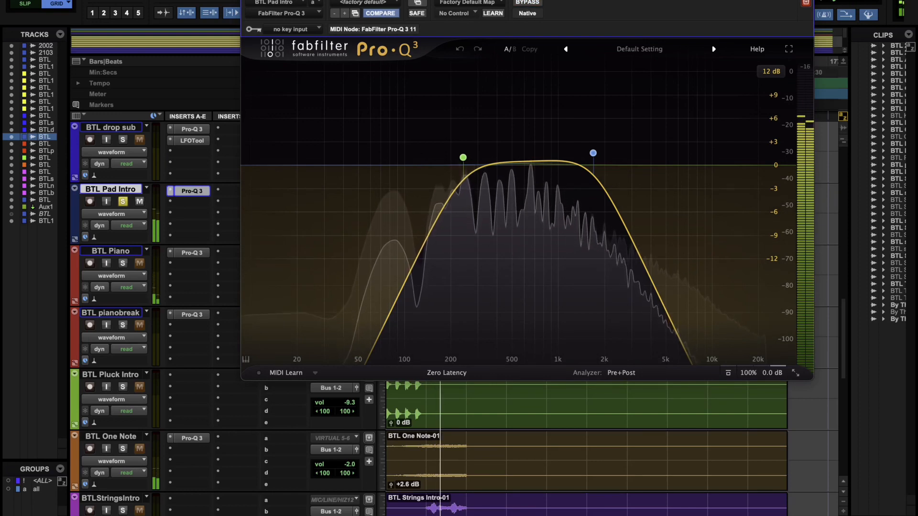
click(247, 1)
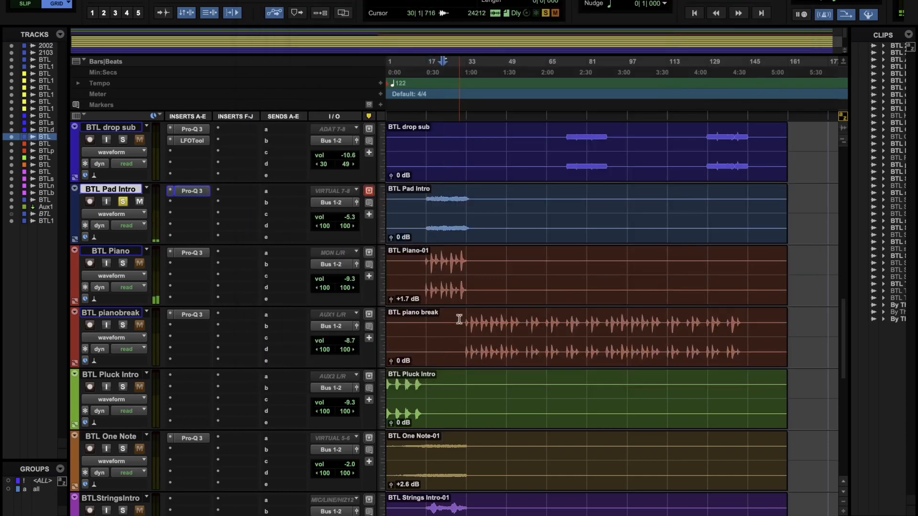
Place the playback cursor just before the BTL Piano audio near bar 17 and switch the solo from BTL Pad Intro to BTL Piano.
click(423, 265)
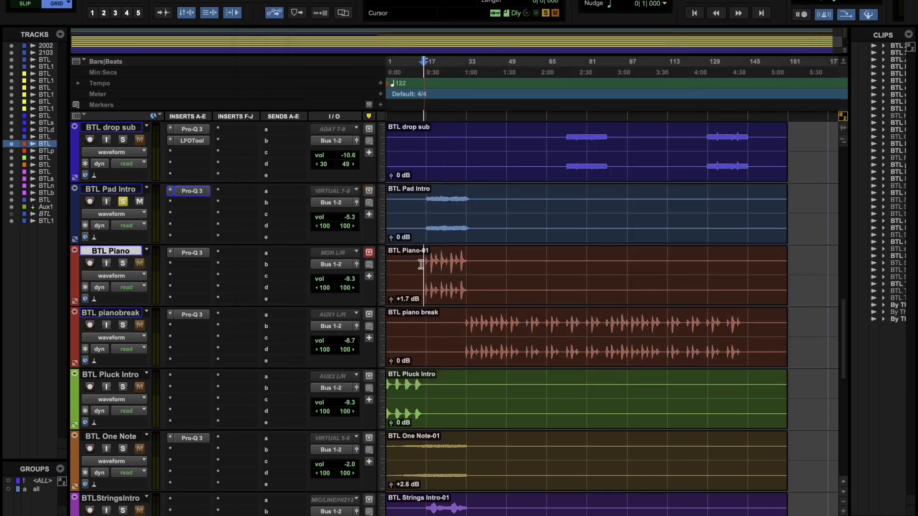
click(126, 203)
click(123, 264)
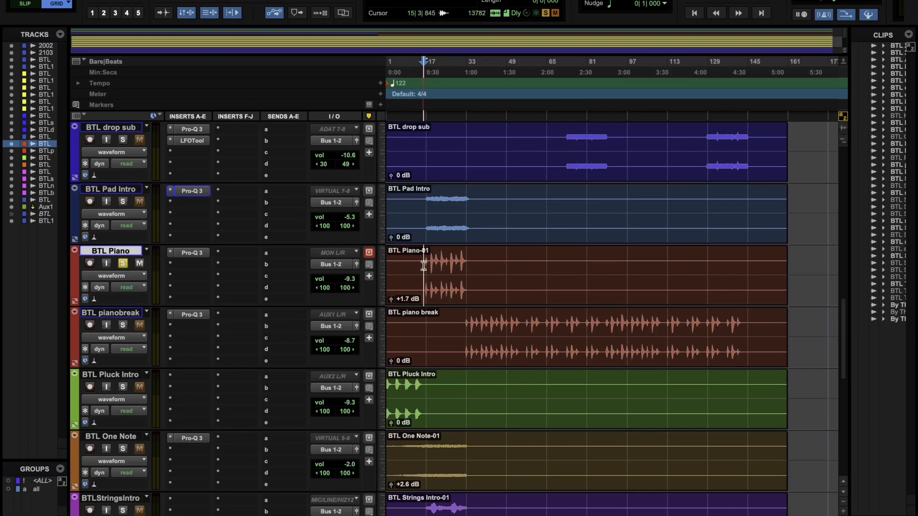
Open the Pro-Q 3 on BTL Piano, inspect its high cut band and play the soloed piano.
click(199, 254)
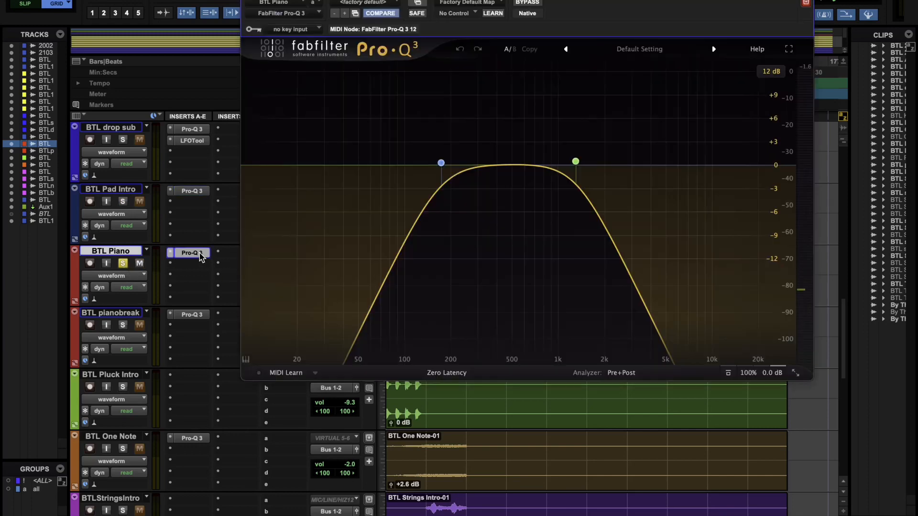
click(200, 254)
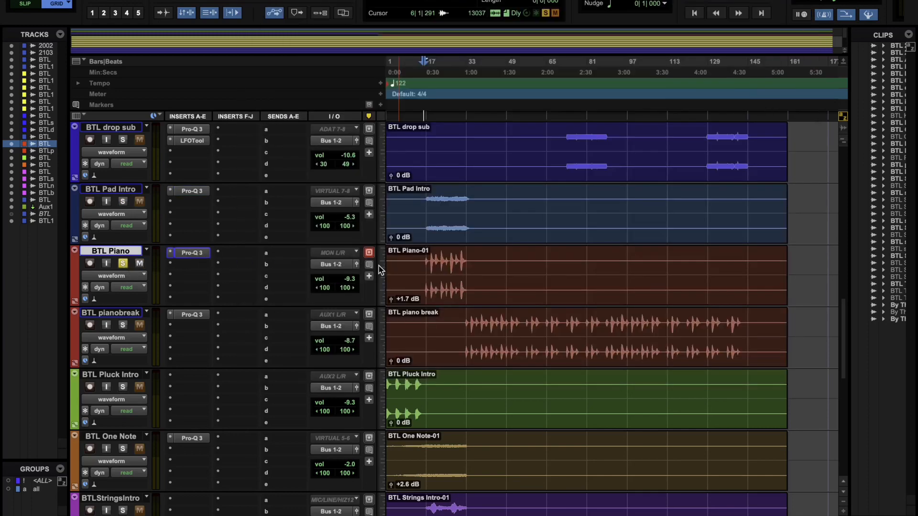
click(189, 253)
mouse_move(608, 151)
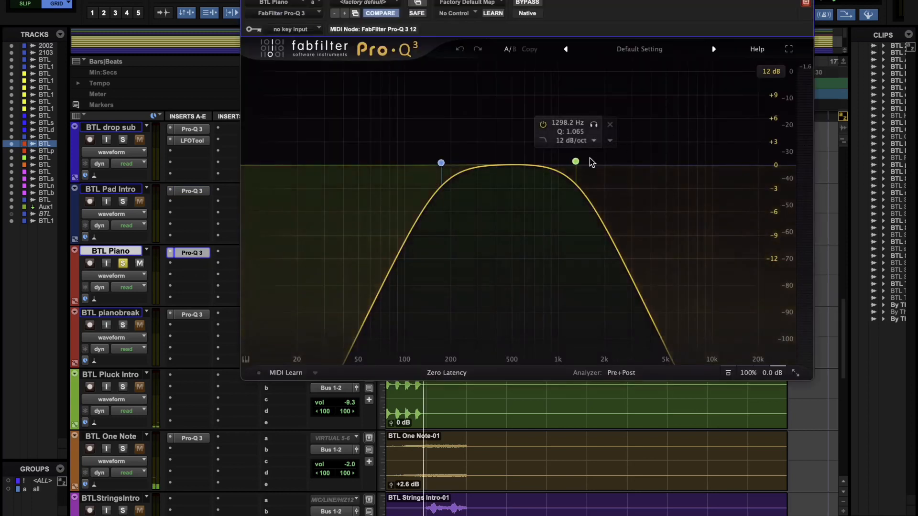
key(space)
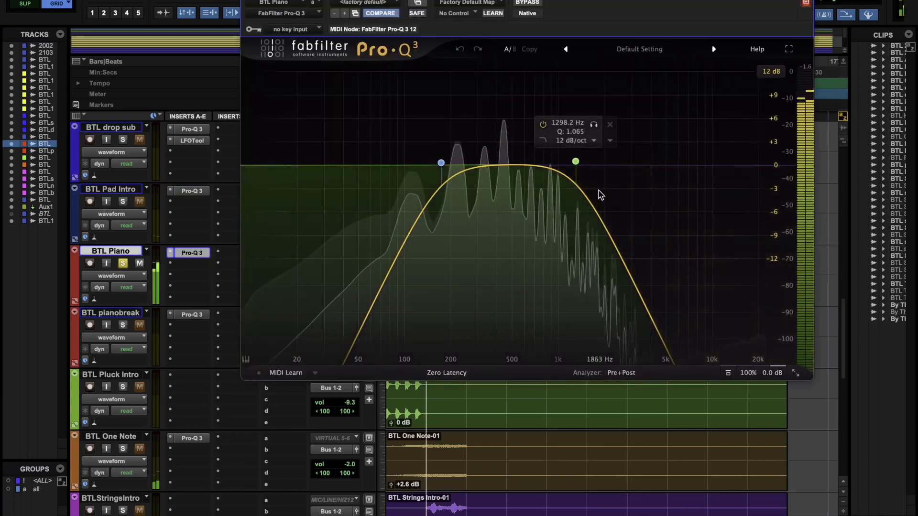
Compare the piano with its Pro-Q 3 bypassed and active, then close the equalizer and unsolo BTL Piano.
click(418, 2)
click(584, 359)
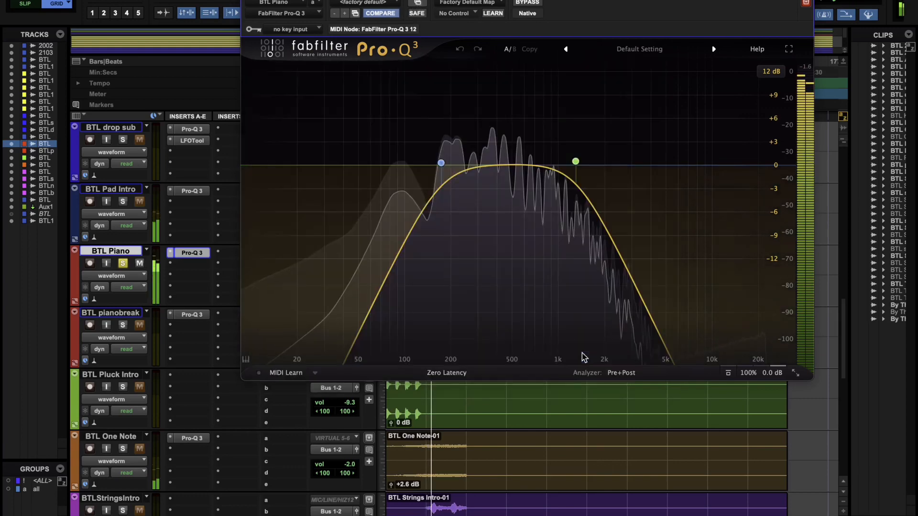
click(528, 4)
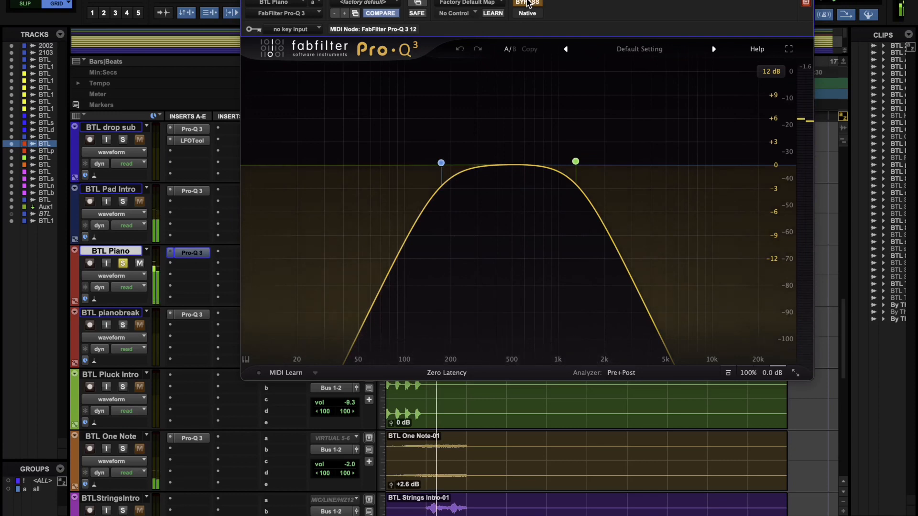
click(528, 3)
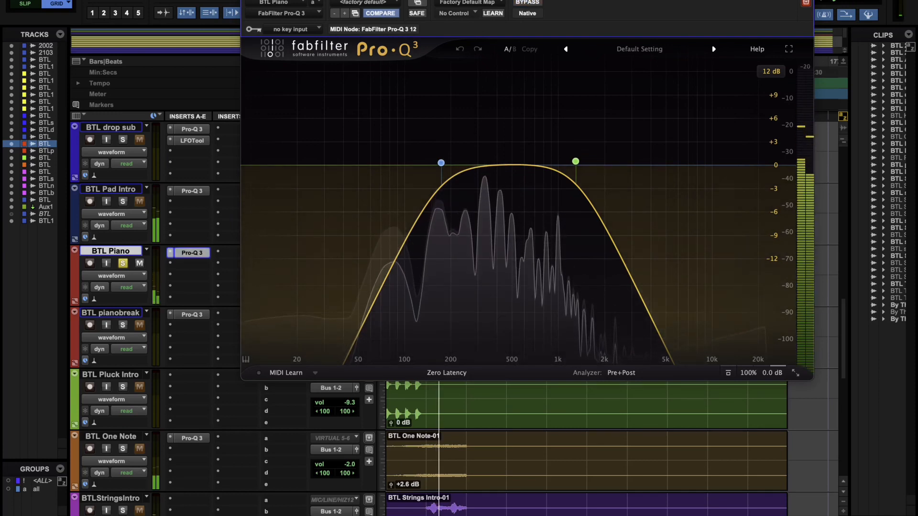
click(247, 0)
click(122, 263)
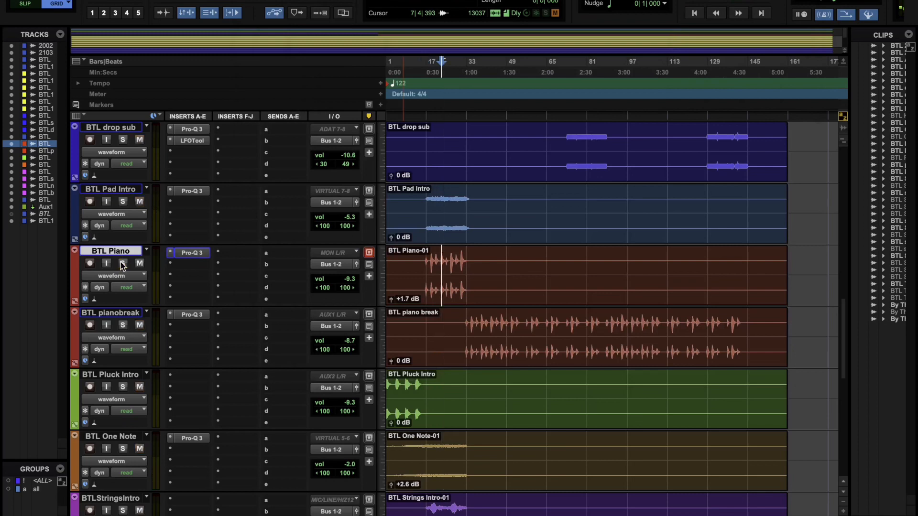
Solo BTL piano break, place the playback cursor where its audio begins near bar 33, and open its Pro-Q 3.
click(121, 314)
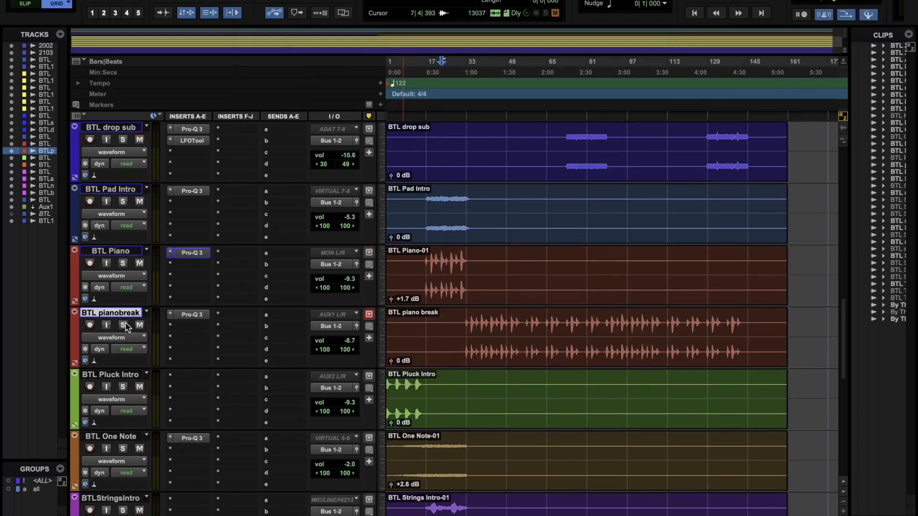
click(124, 326)
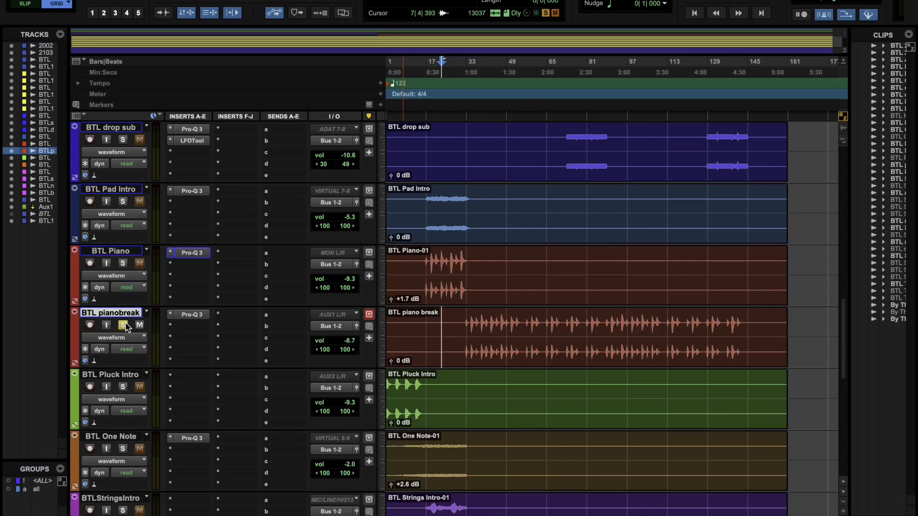
click(465, 320)
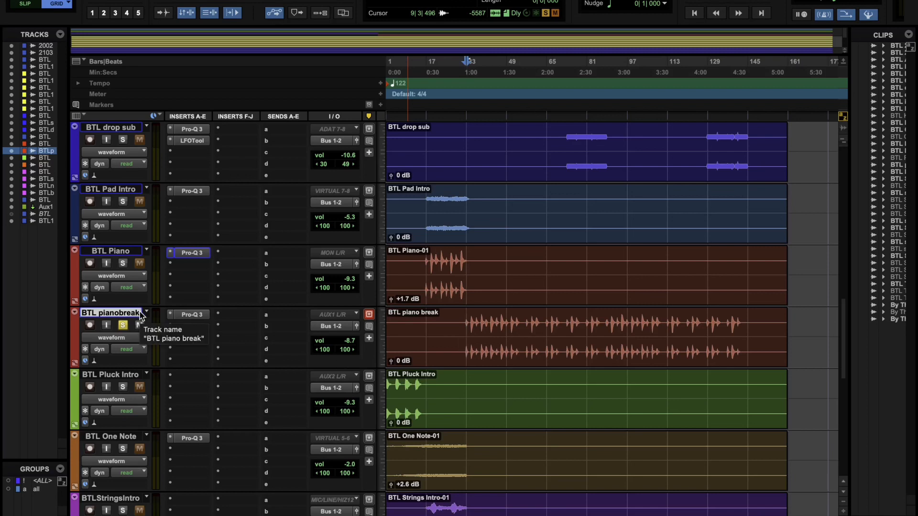
click(192, 315)
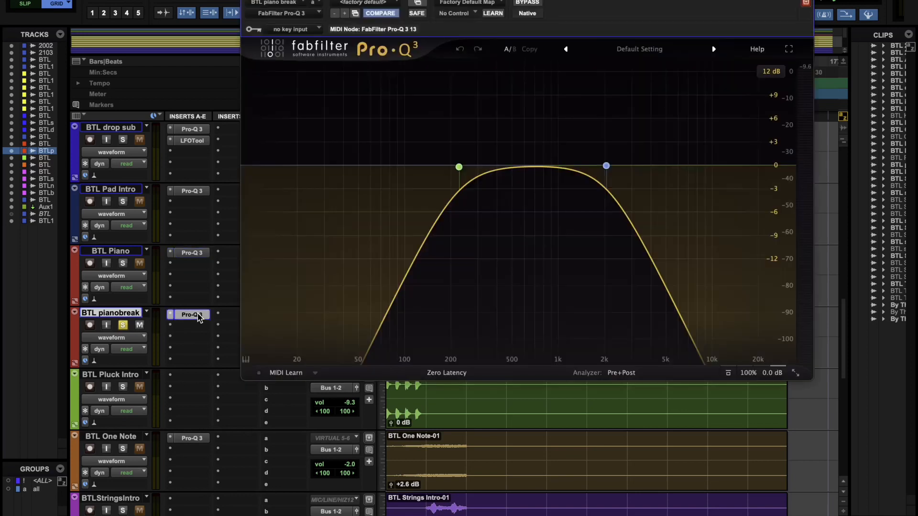
Play the soloed BTL piano break with its Pro-Q 3 open, then close the equalizer and unsolo the track.
key(space)
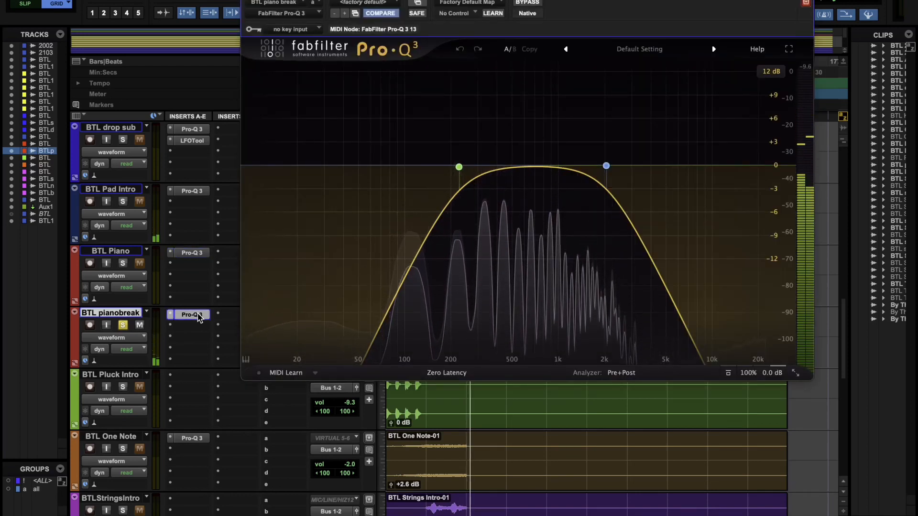
key(space)
click(198, 315)
click(123, 326)
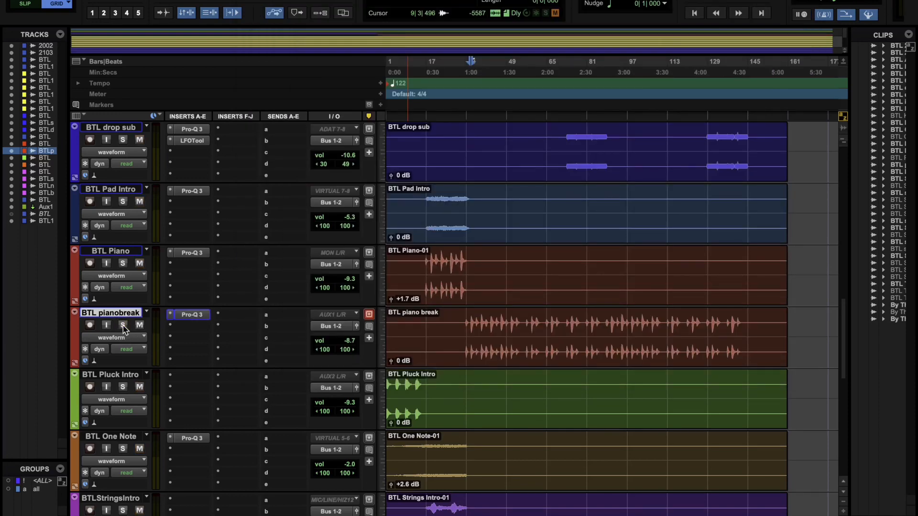
Solo BTL Pluck Intro and play it from the session start, then unsolo it.
click(434, 395)
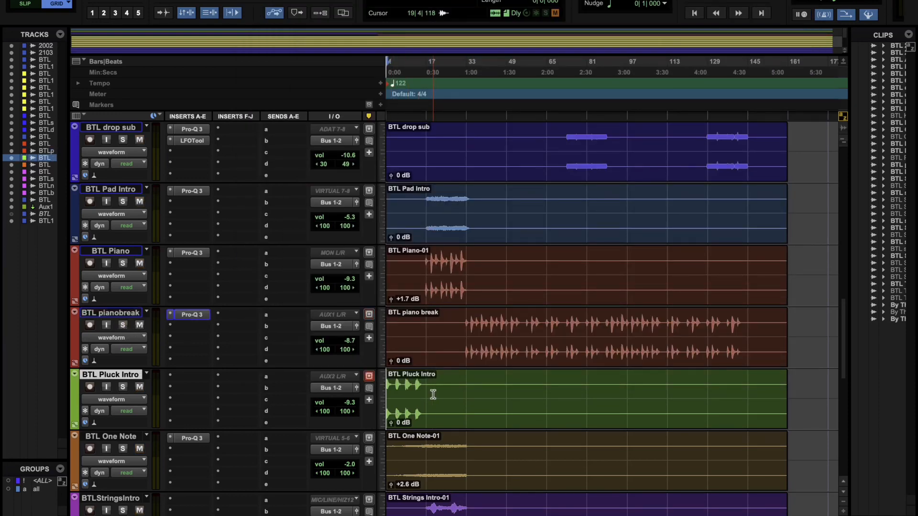
scroll(443, 389, up, 2)
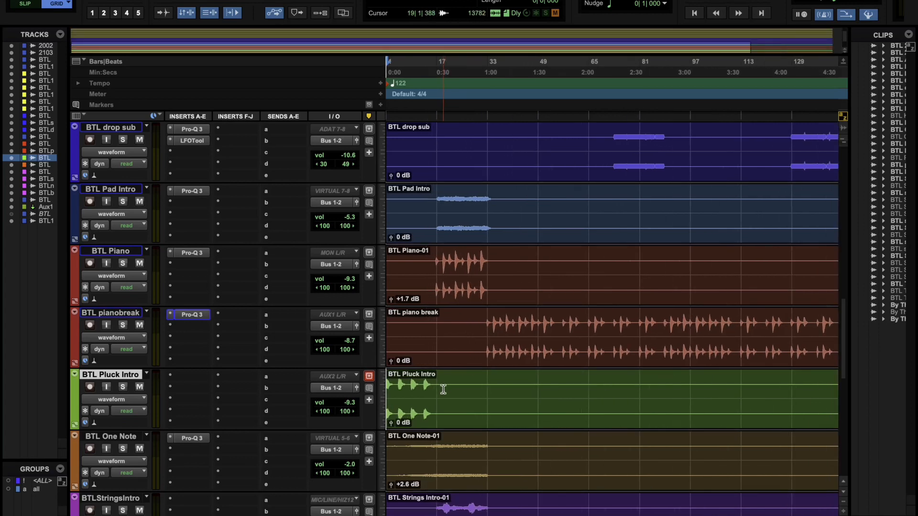
scroll(444, 390, up, 2)
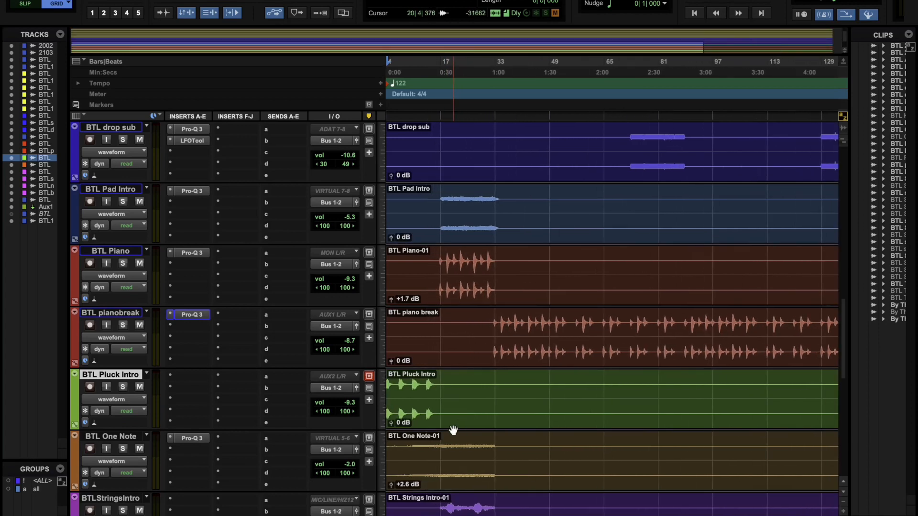
click(123, 388)
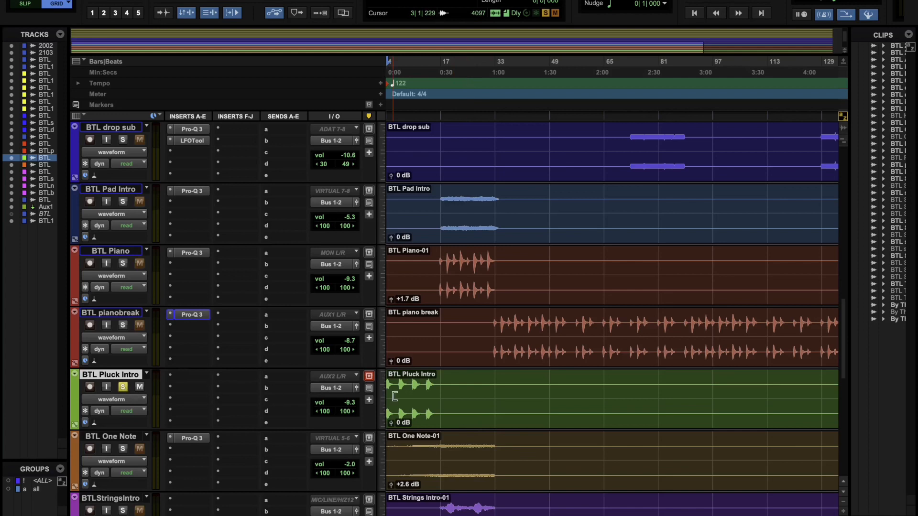
click(446, 390)
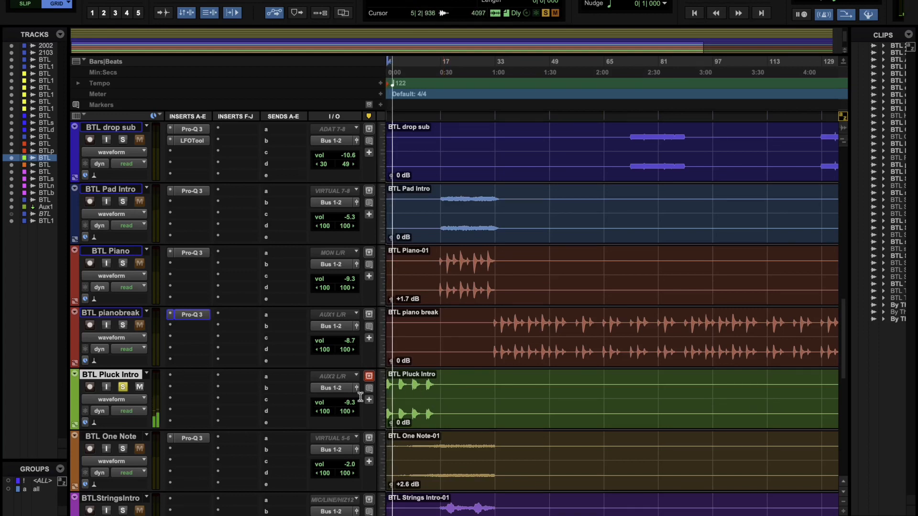
click(123, 387)
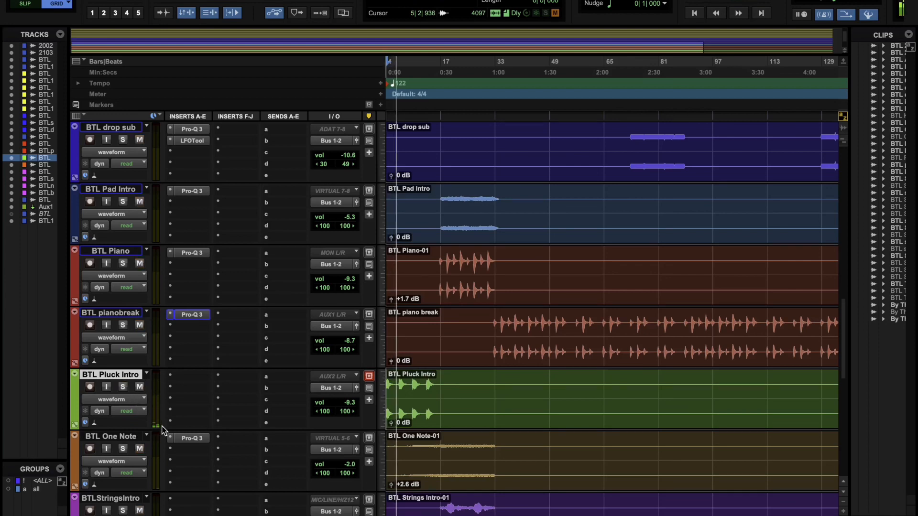
Solo BTL One Note and play it from around bar 17, then unsolo it.
click(115, 438)
click(123, 449)
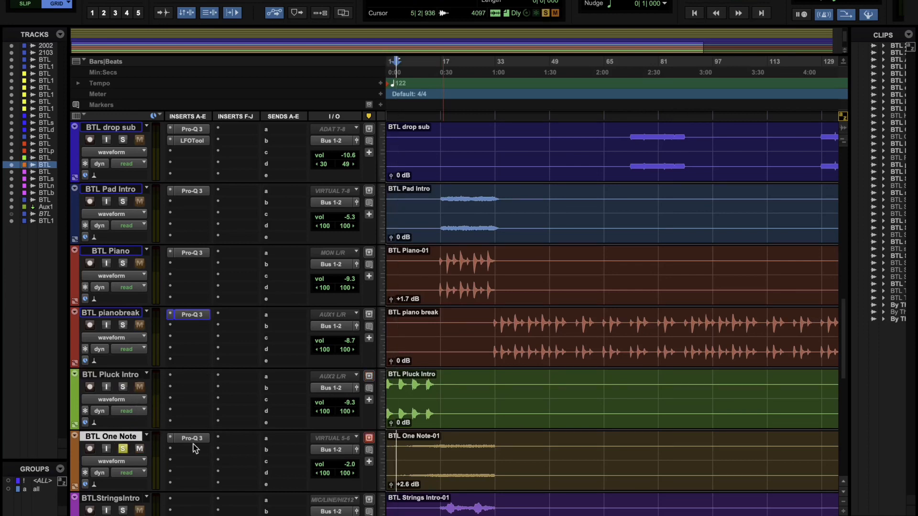
click(439, 444)
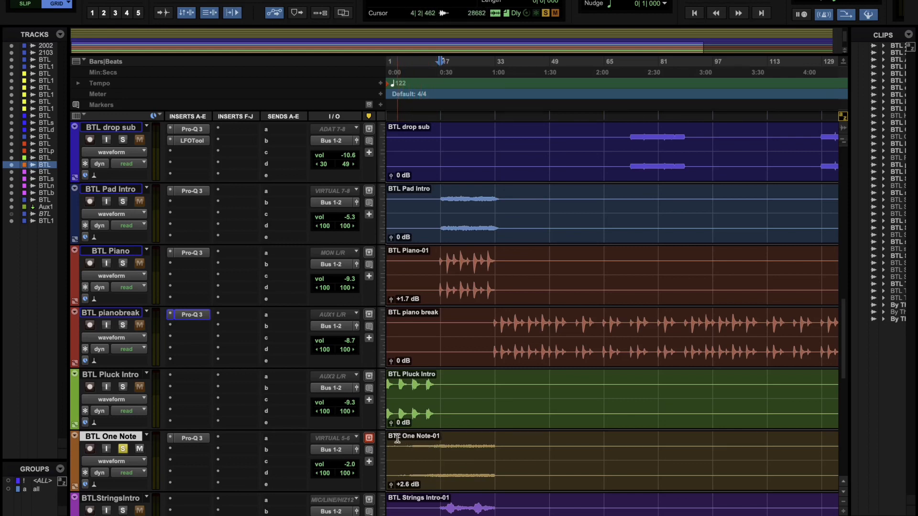
scroll(394, 445, down, 2)
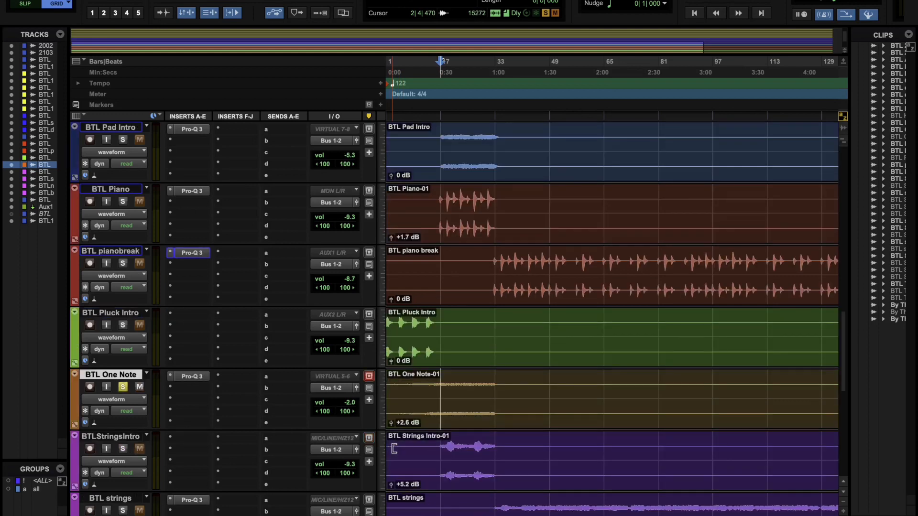
key(space)
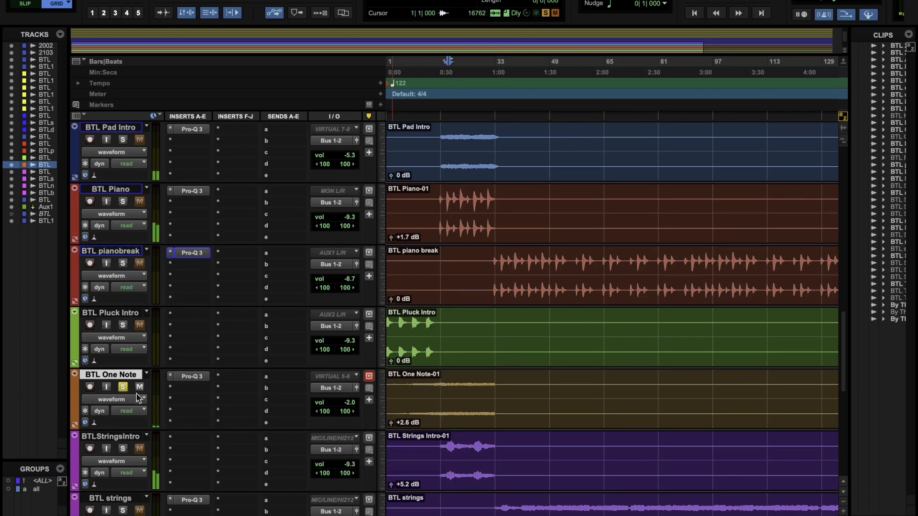
click(123, 388)
Solo BTL Strings Intro and play it from where its audio begins near bar 17, then unsolo it.
click(131, 437)
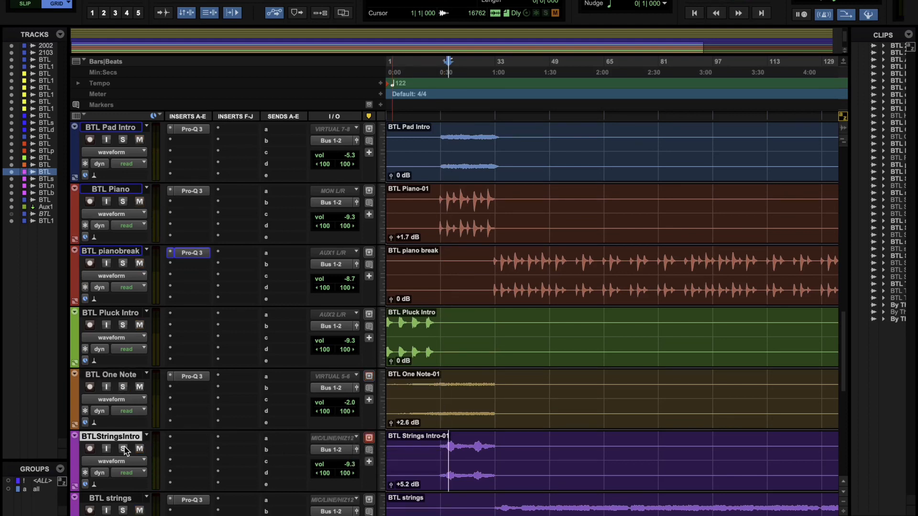
click(123, 449)
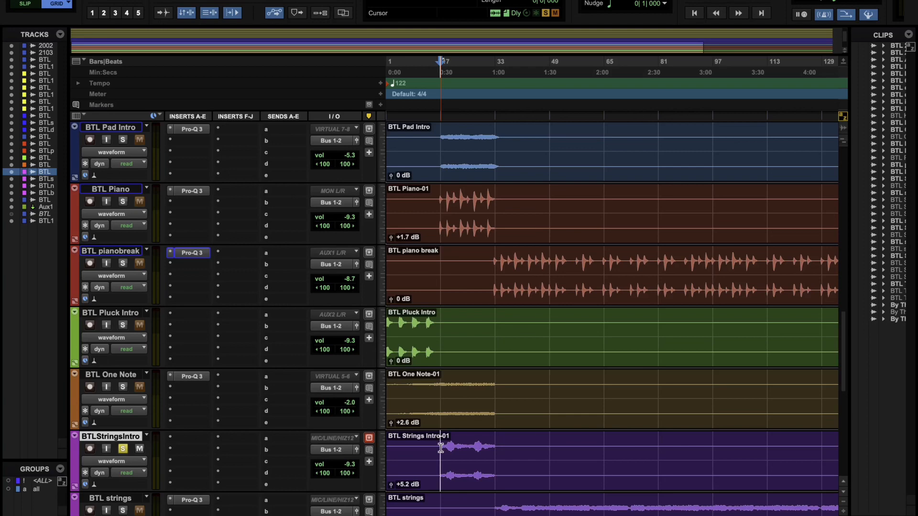
scroll(440, 448, down, 4)
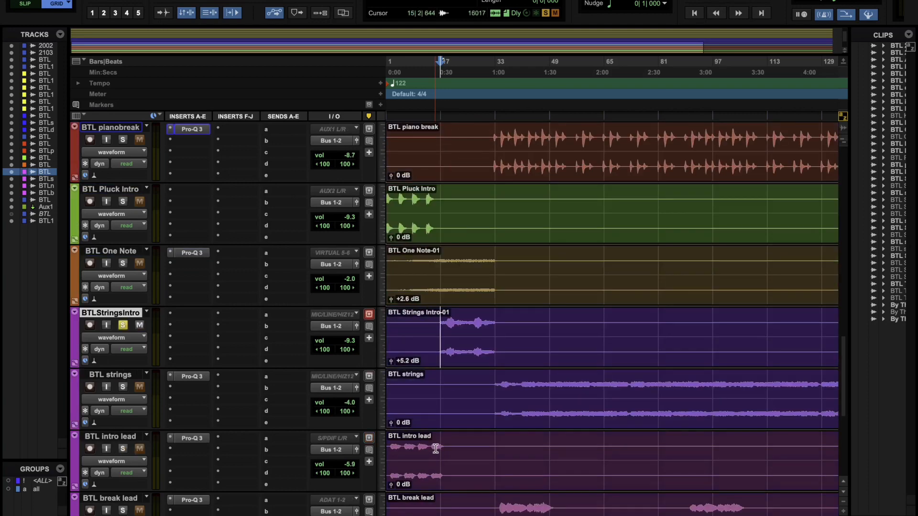
key(space)
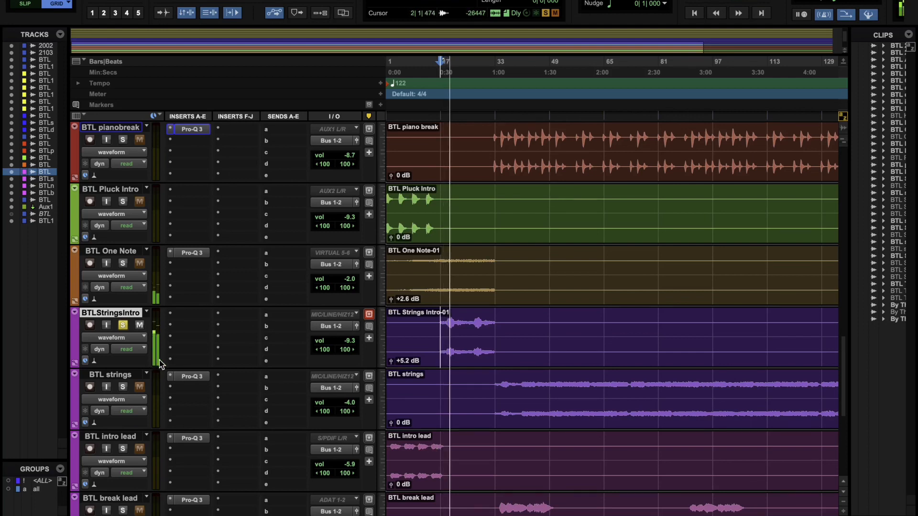
click(123, 326)
Solo BTL strings and play it from where its audio begins near bar 33, then stop playback and unsolo it.
click(115, 375)
click(123, 387)
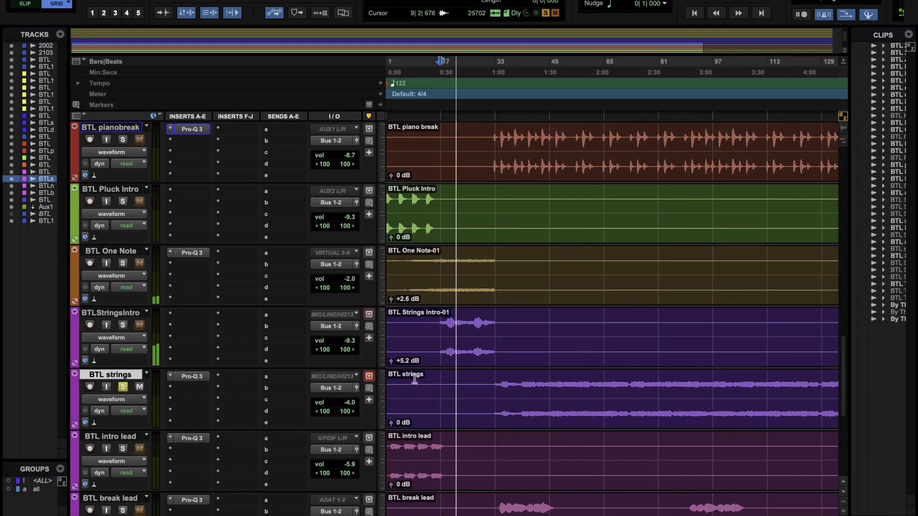
key(space)
click(499, 387)
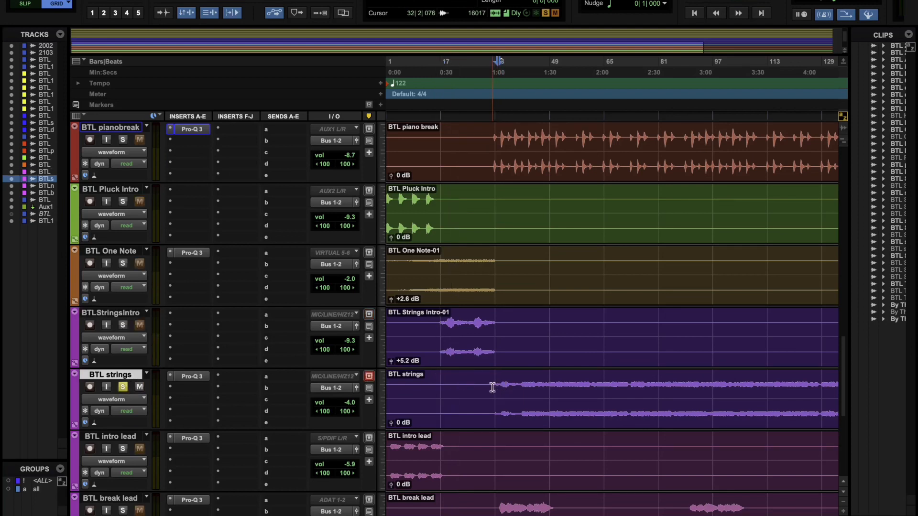
key(space)
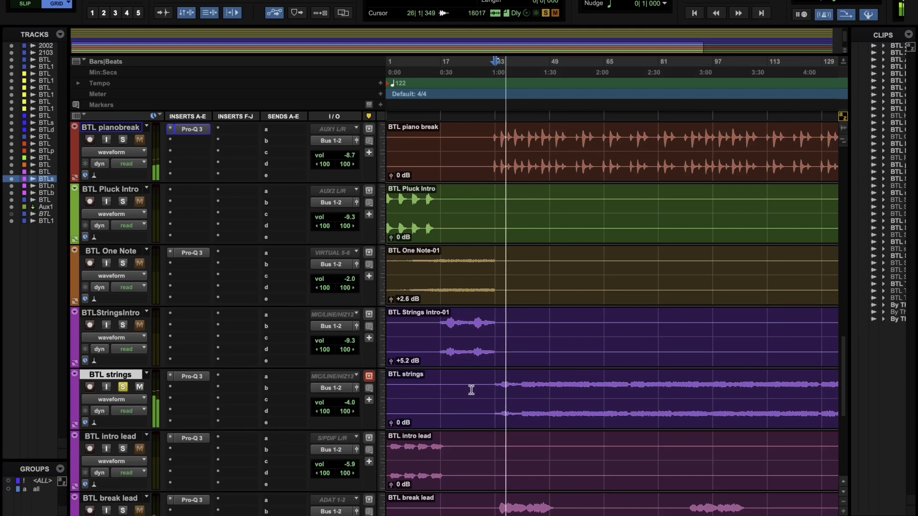
scroll(461, 405, down, 3)
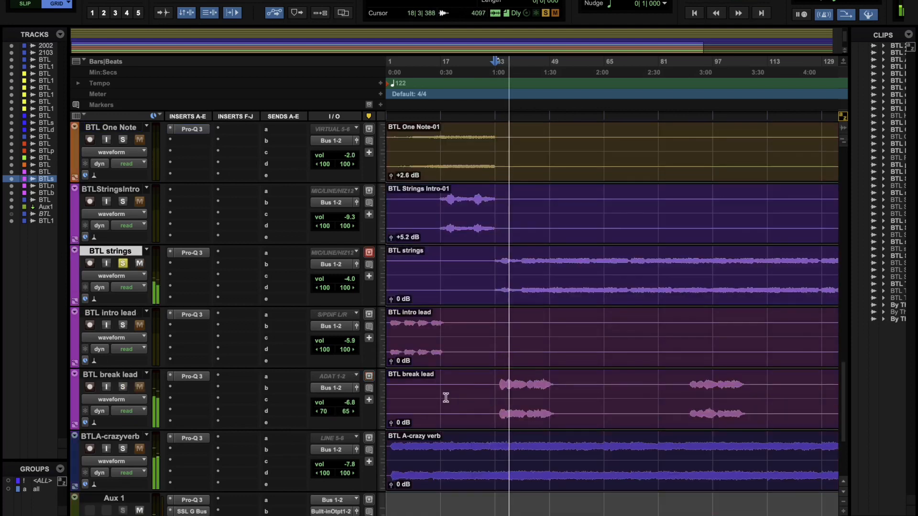
key(space)
click(123, 263)
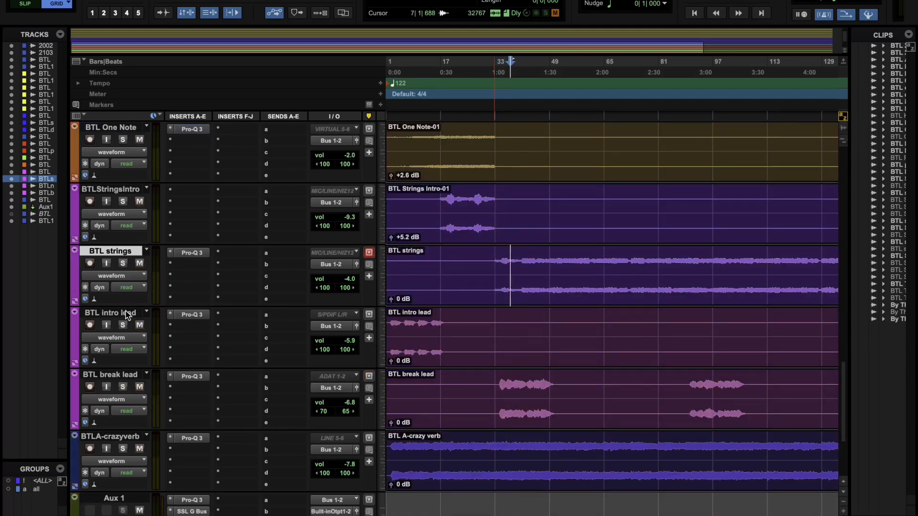
Solo BTL intro lead and play it from the session start, then switch the solo to BTL break lead.
click(123, 326)
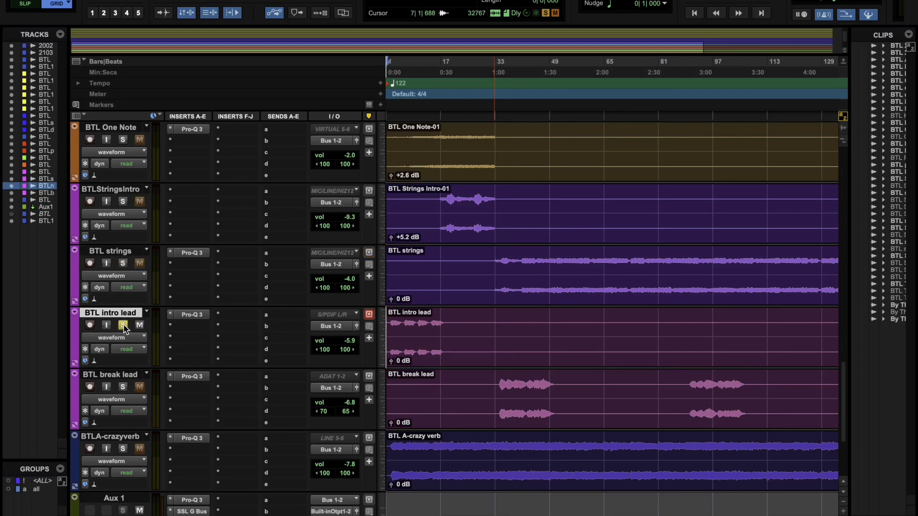
click(492, 394)
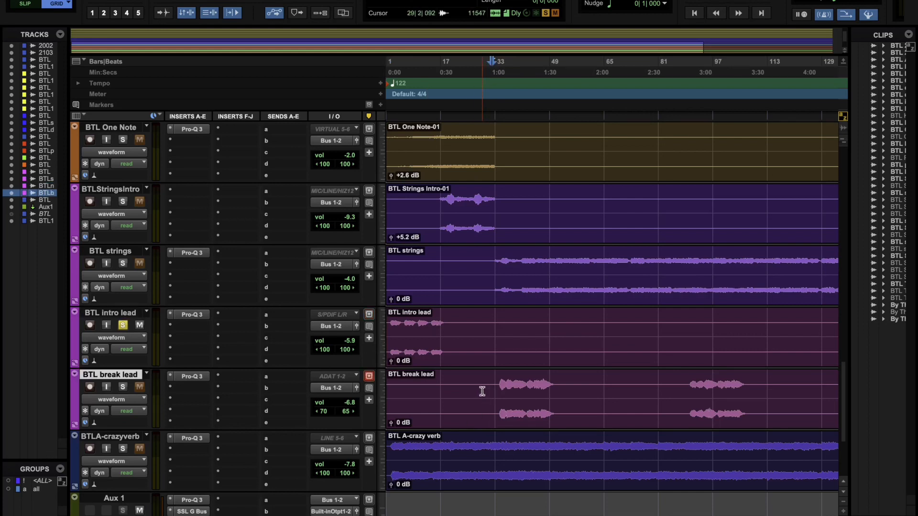
key(Return)
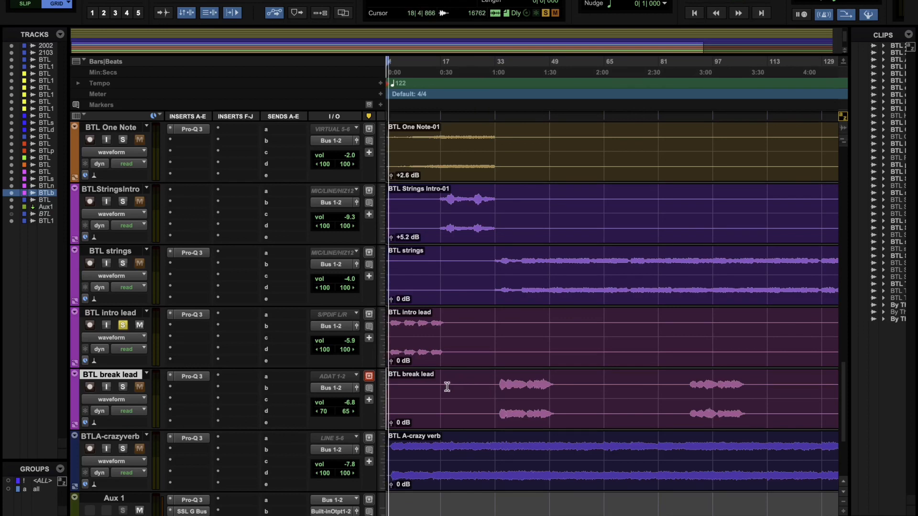
key(space)
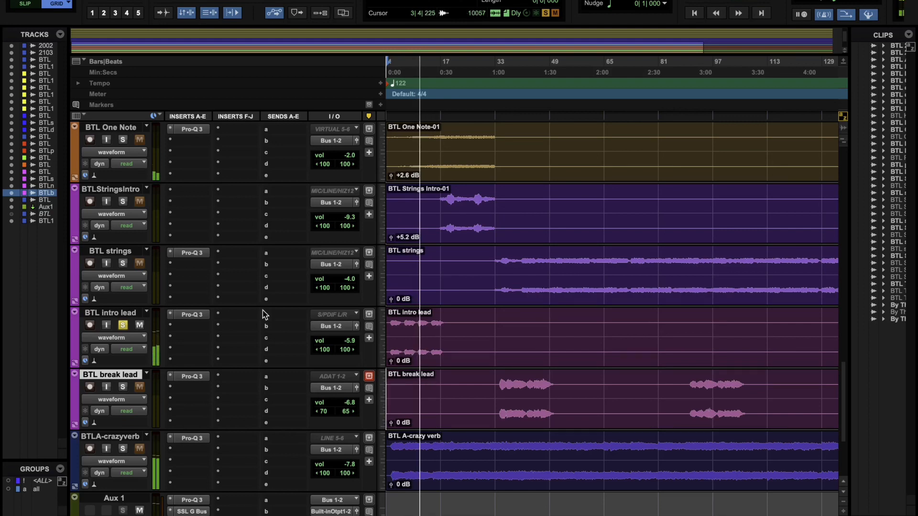
key(space)
click(122, 327)
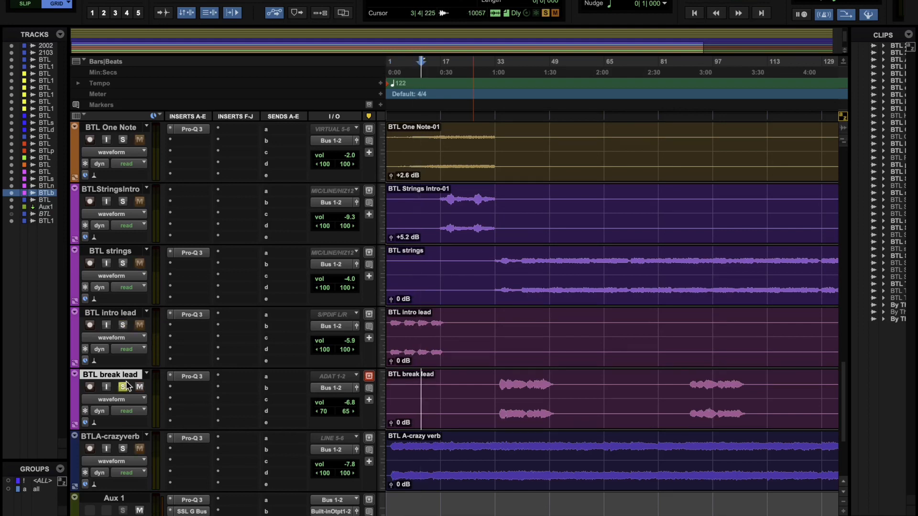
Play the soloed BTL break lead from just before its first audio section near bar 33.
click(495, 385)
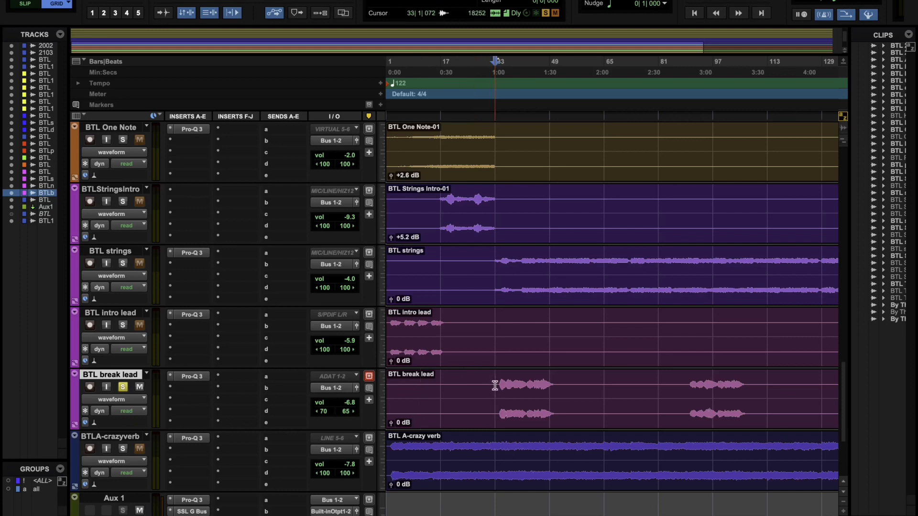
key(space)
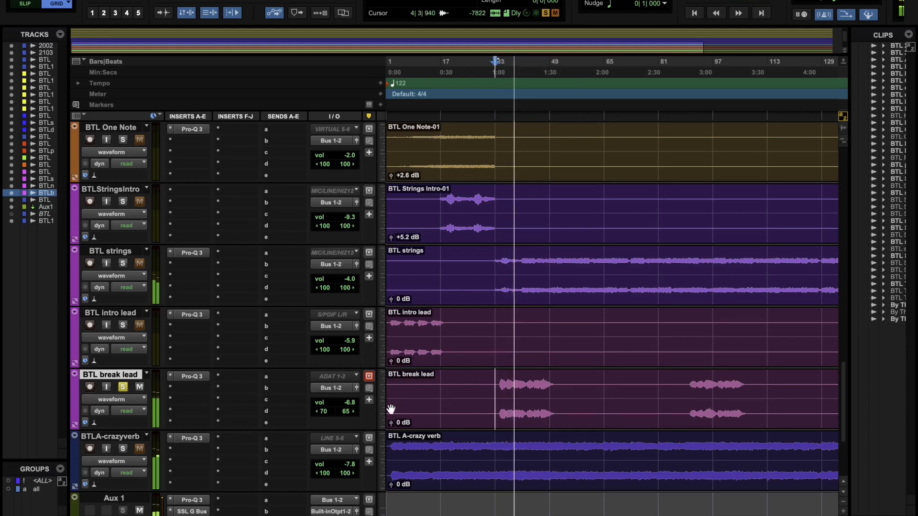
key(space)
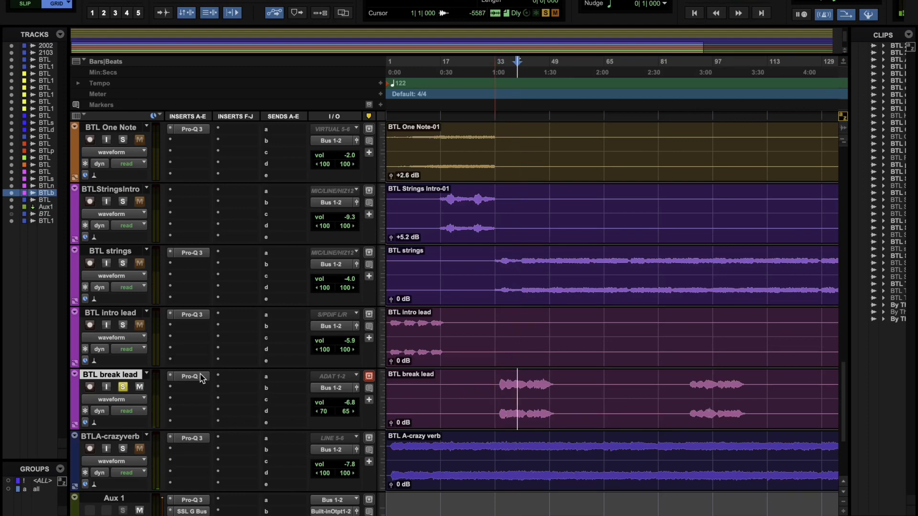
Inspect the low cut, high cut and boost bands in BTL break lead's Pro-Q 3, then close it and replay the track from bar 33.
click(194, 377)
scroll(193, 380, up, 1)
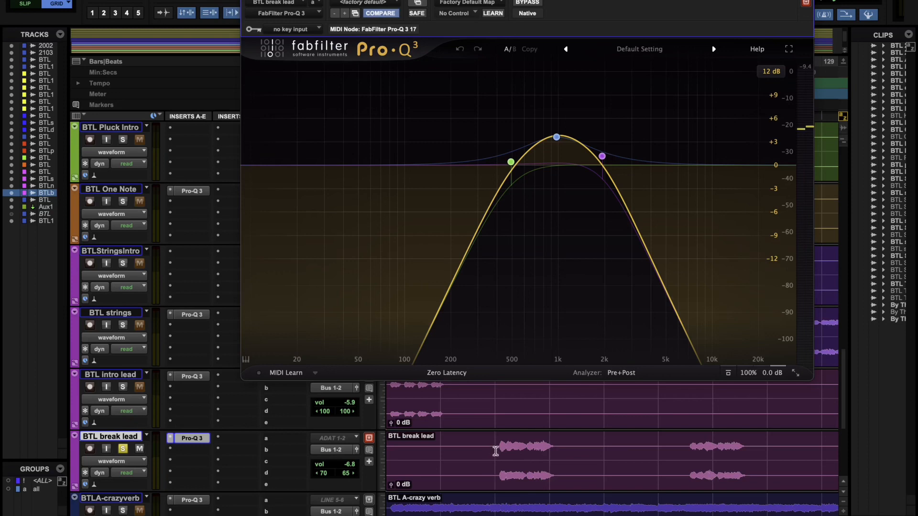
mouse_move(504, 174)
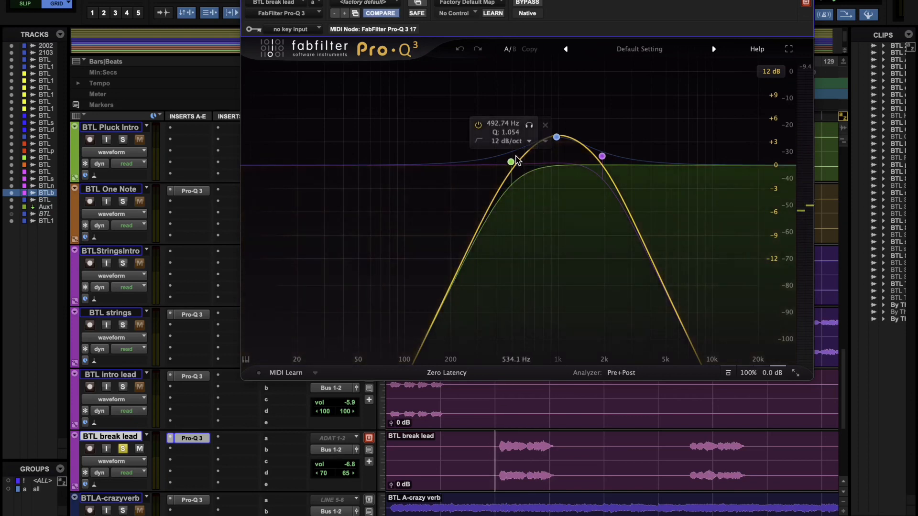
mouse_move(621, 158)
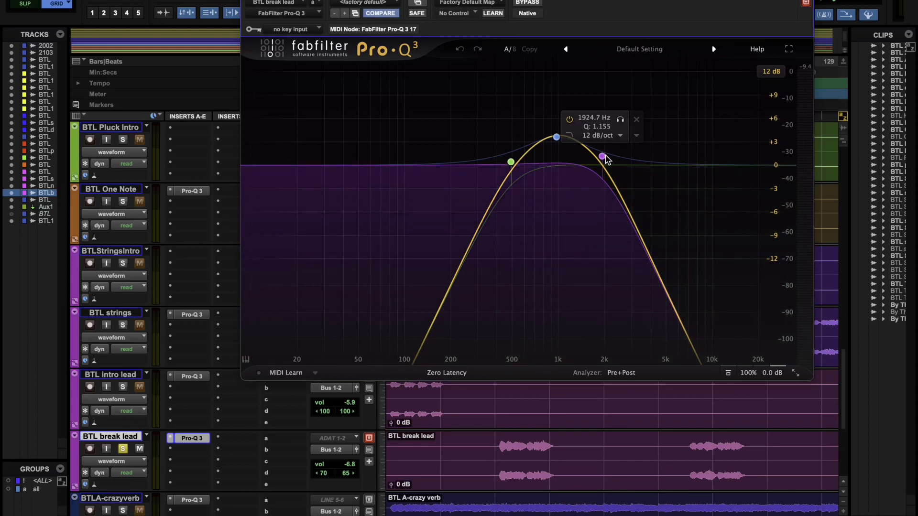
mouse_move(557, 138)
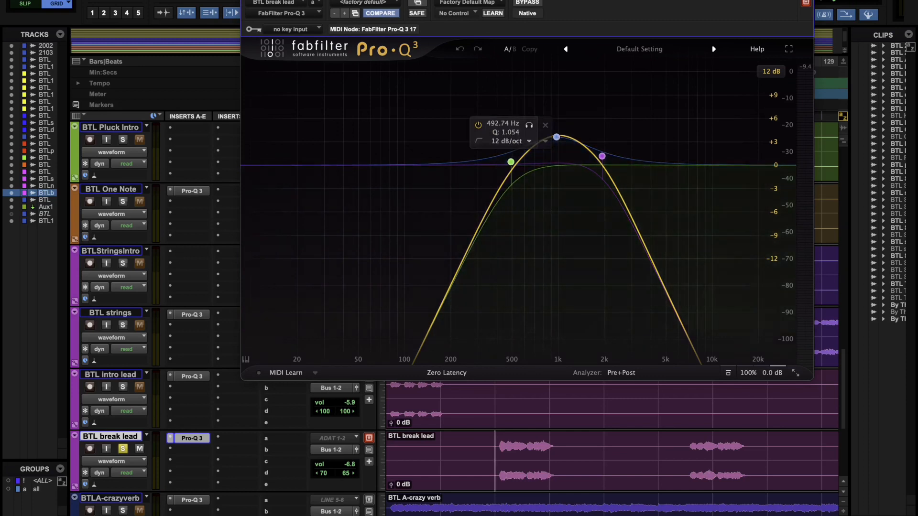
key(super+w)
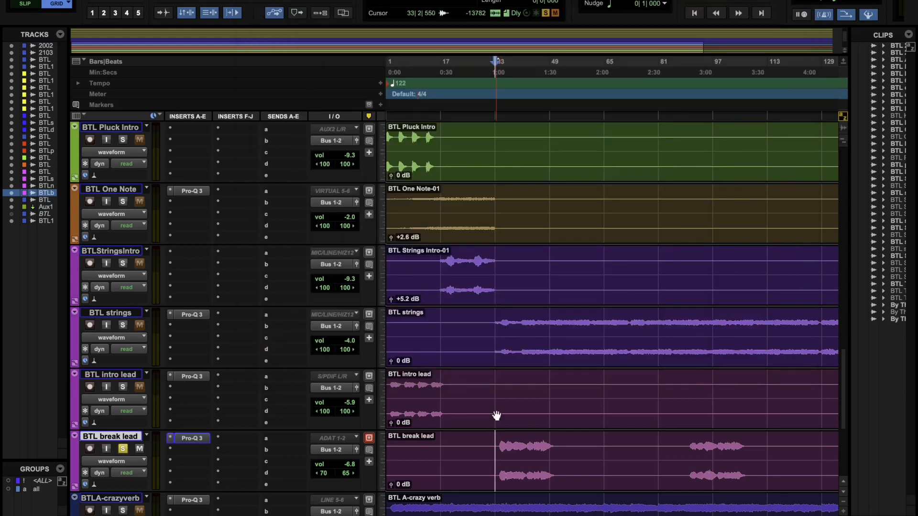
key(space)
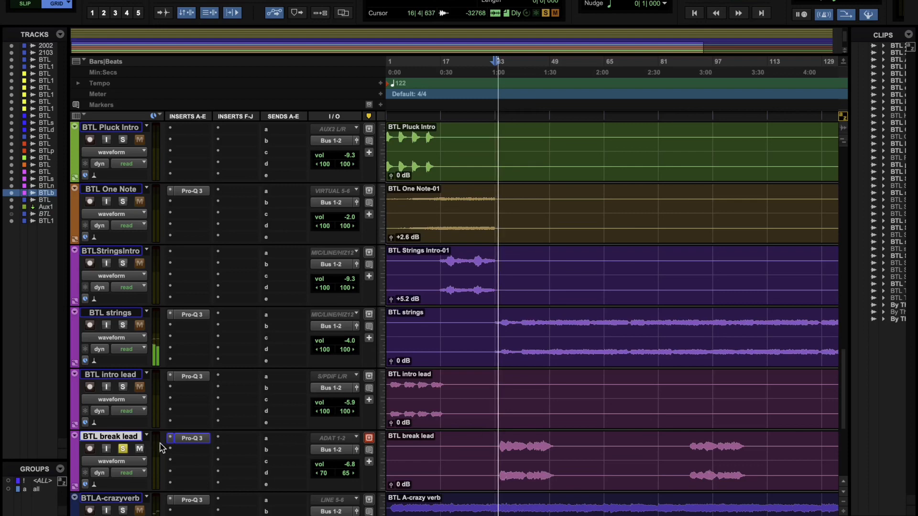
Unsolo BTL break lead and hear it in the full mix while following the lead, strings, crazyverb and bus tracks.
click(122, 449)
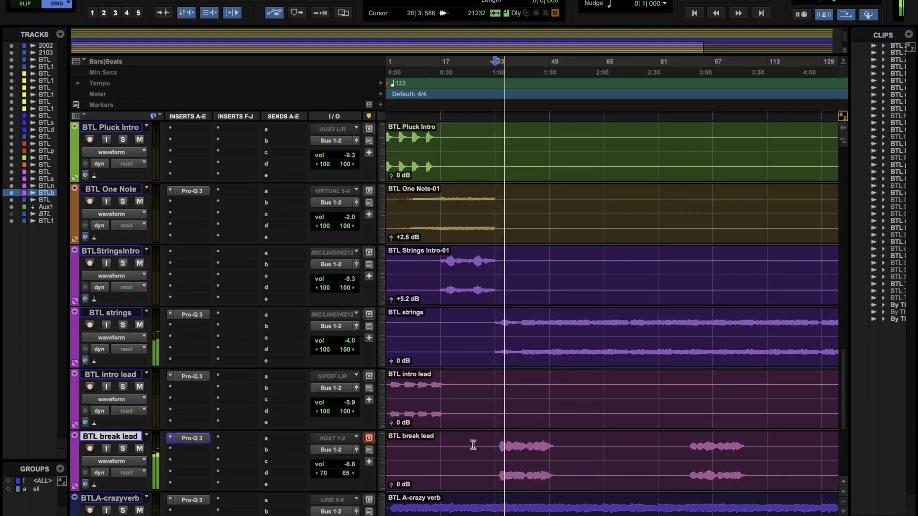
scroll(473, 444, down, 3)
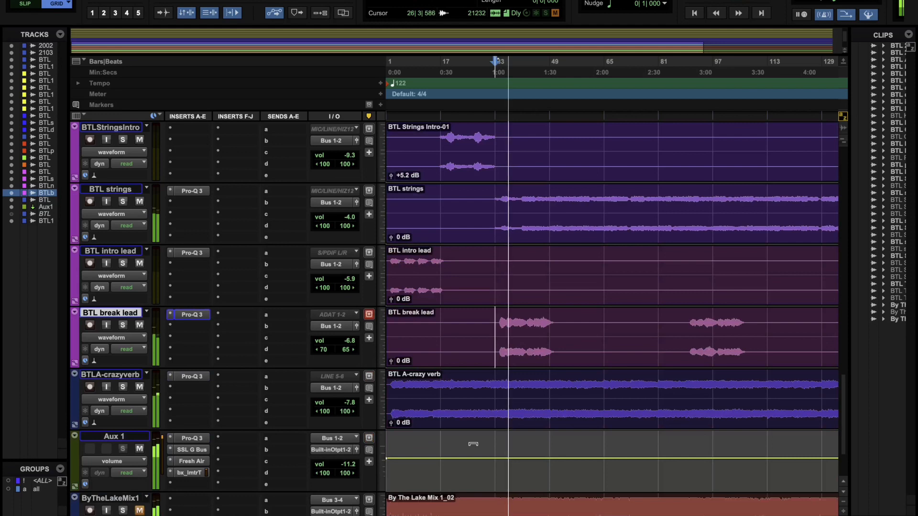
scroll(473, 445, right, 2)
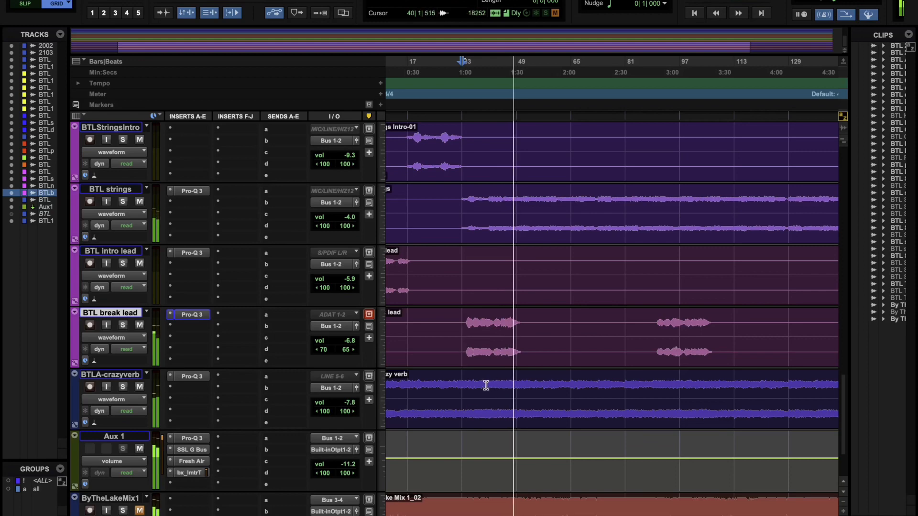
scroll(483, 394, down, 3)
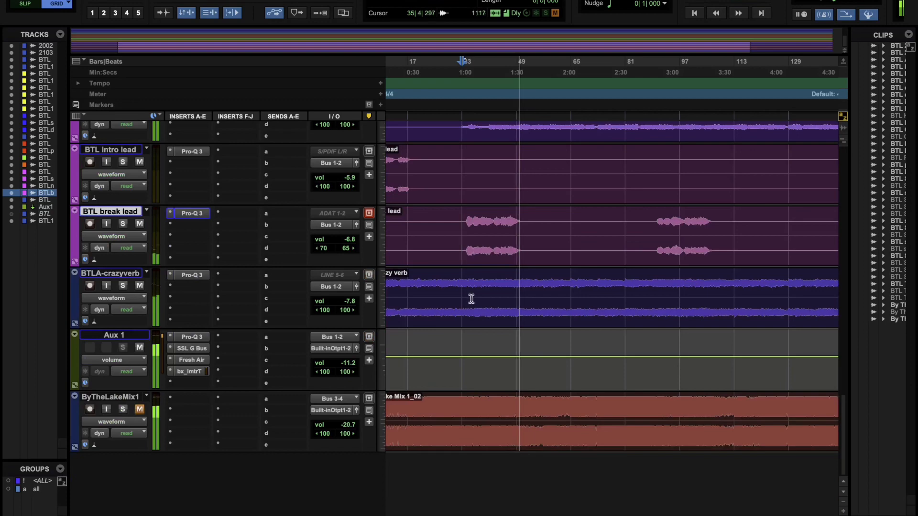
Examine the riser, percussion, kick, clap, sub, pad and piano tracks while the full mix plays through the break.
scroll(470, 298, up, 20)
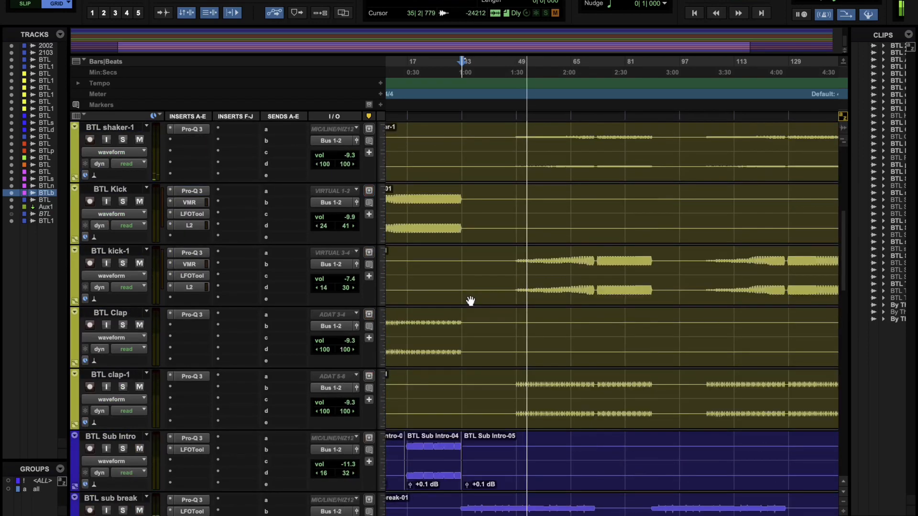
scroll(471, 300, down, 4)
scroll(470, 300, down, 1)
scroll(471, 300, up, 5)
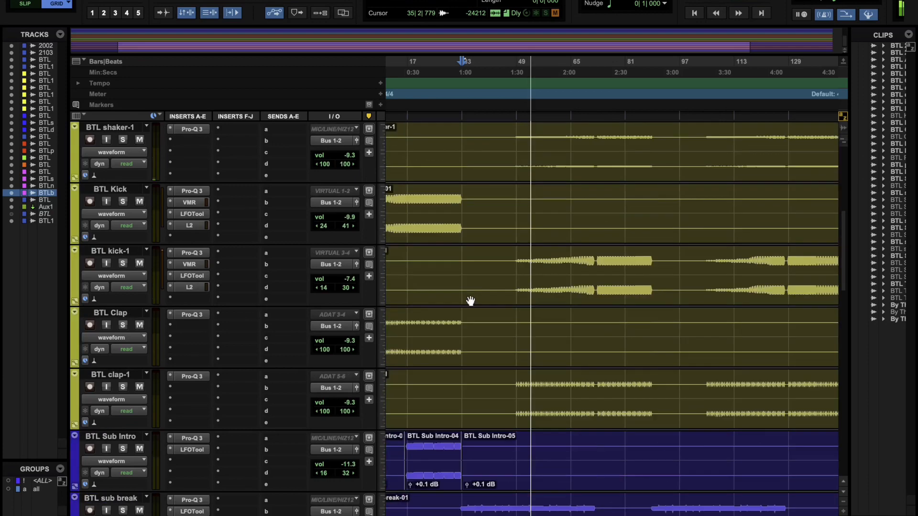
scroll(470, 300, up, 2)
scroll(471, 300, up, 2)
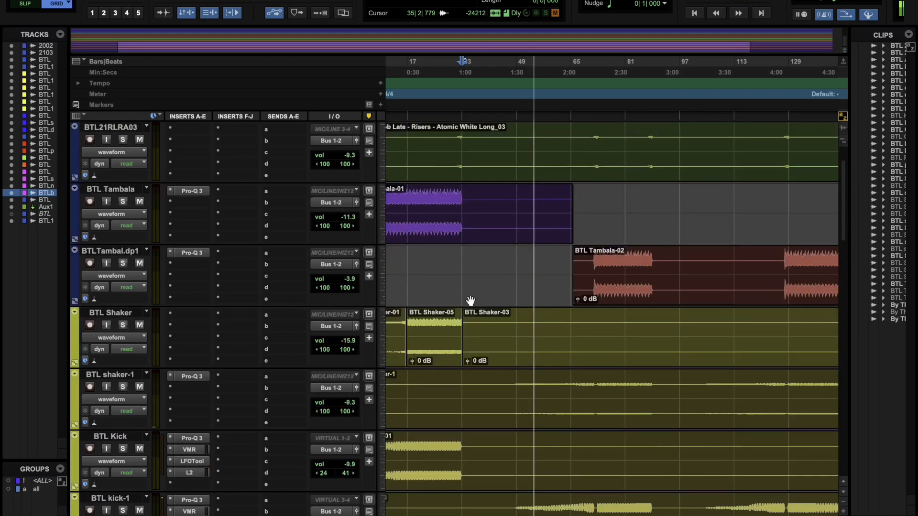
scroll(470, 300, up, 1)
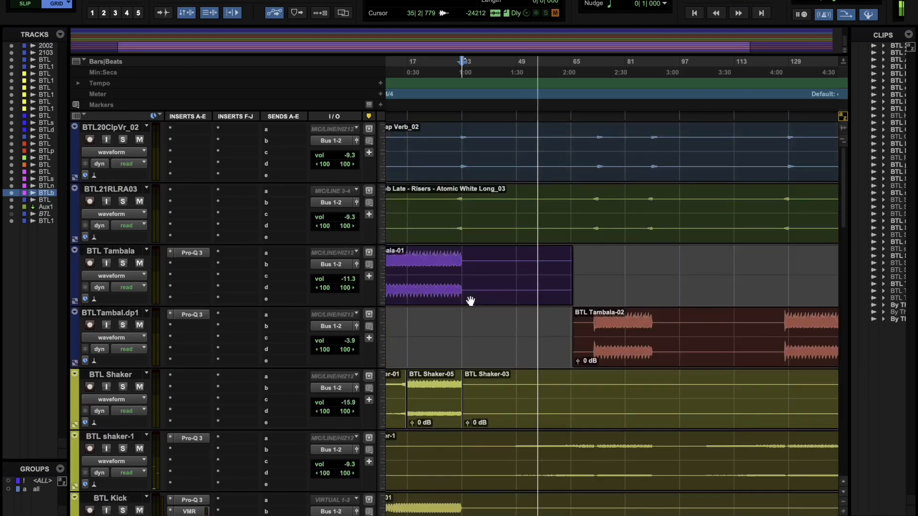
scroll(471, 300, down, 2)
scroll(470, 301, down, 1)
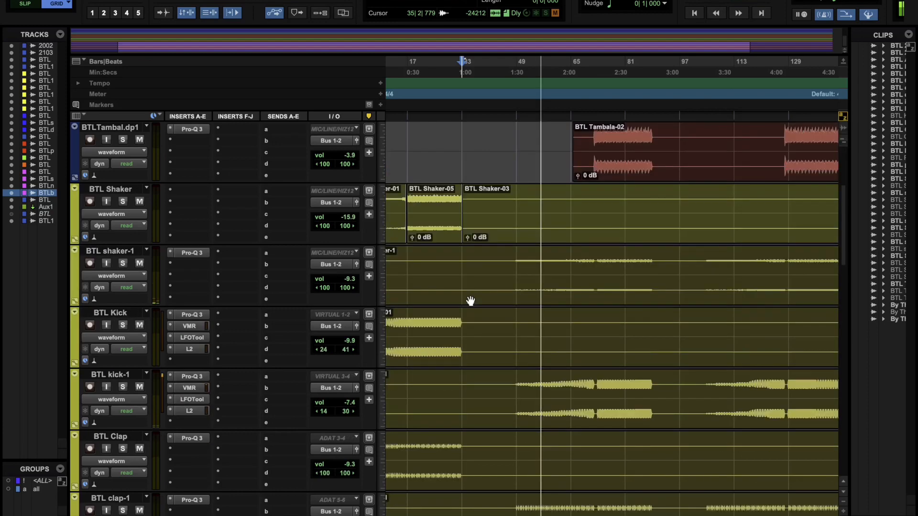
scroll(470, 300, down, 2)
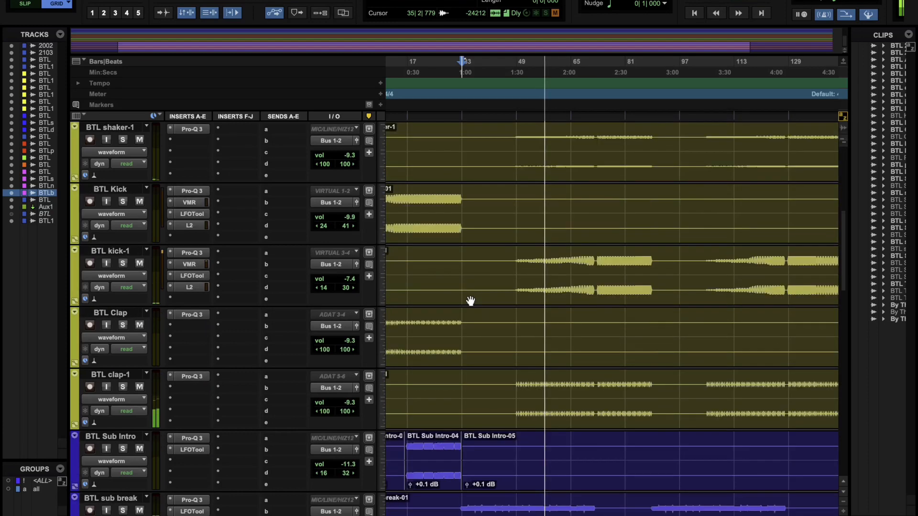
scroll(470, 301, down, 3)
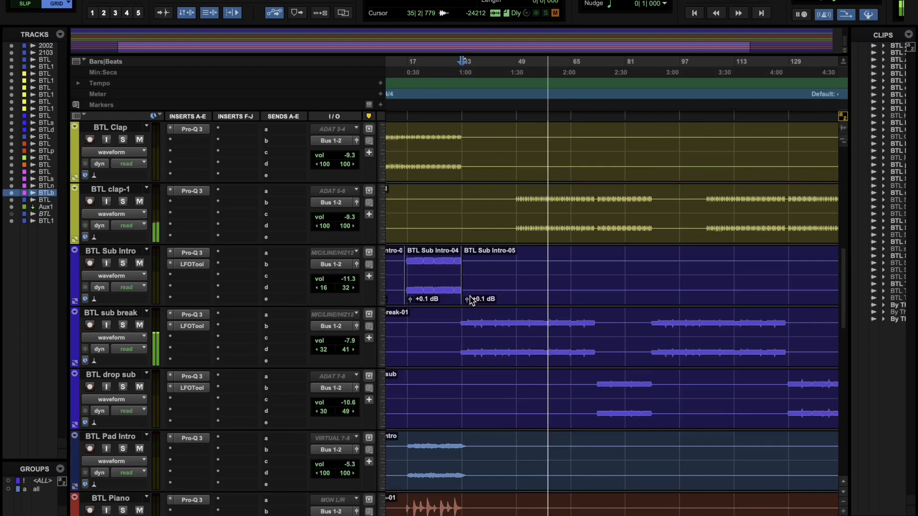
scroll(471, 300, down, 5)
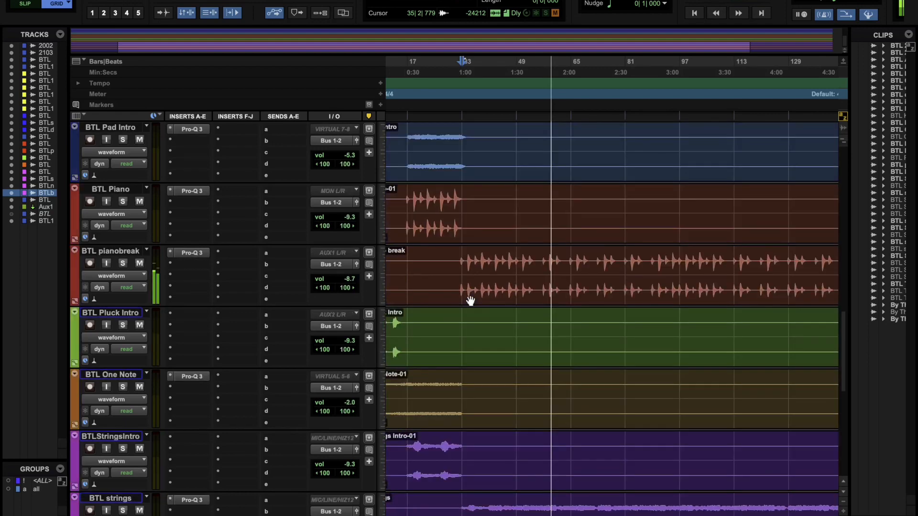
scroll(471, 300, up, 4)
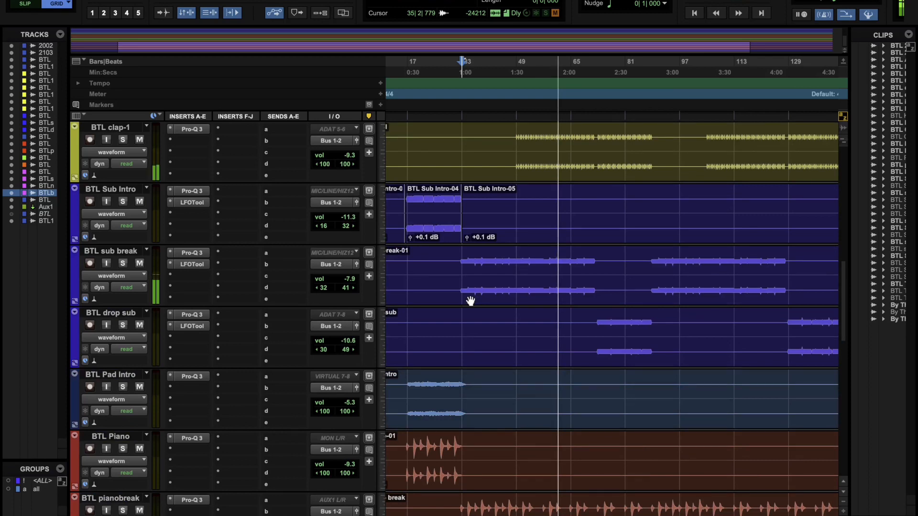
scroll(471, 301, up, 1)
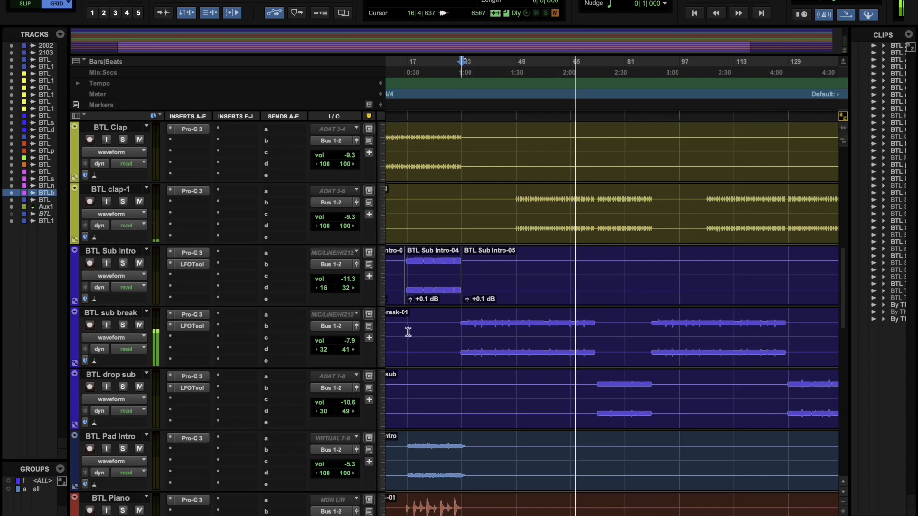
Place the edit cursor on BTL drop sub just before its first drop section near bar 65 and listen into the drop.
click(578, 382)
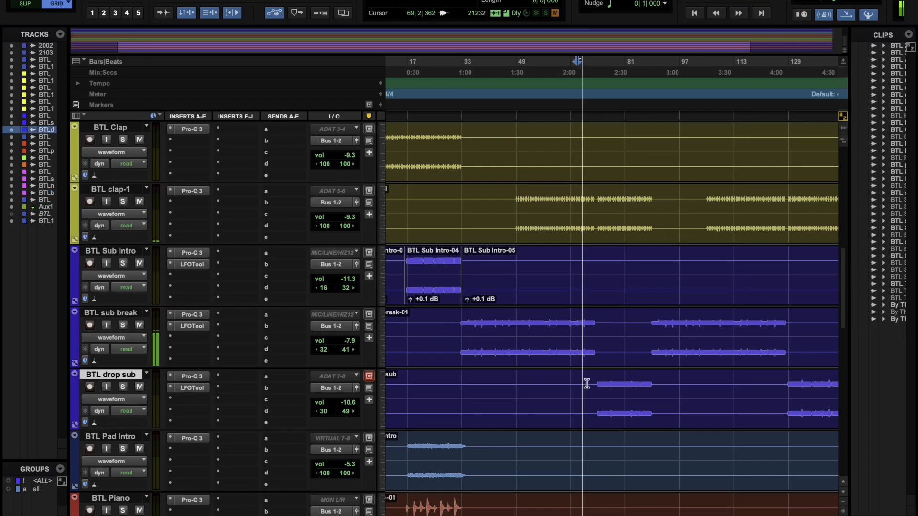
scroll(588, 386, down, 1)
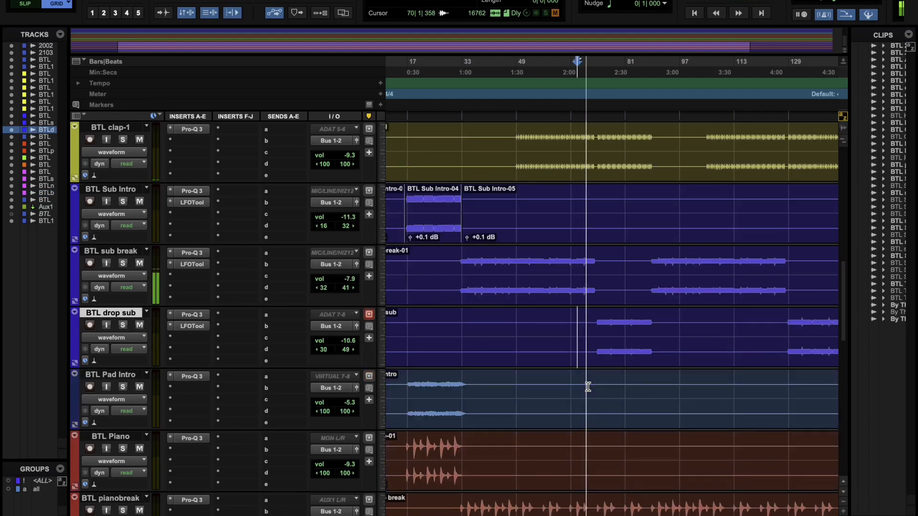
scroll(588, 386, down, 1)
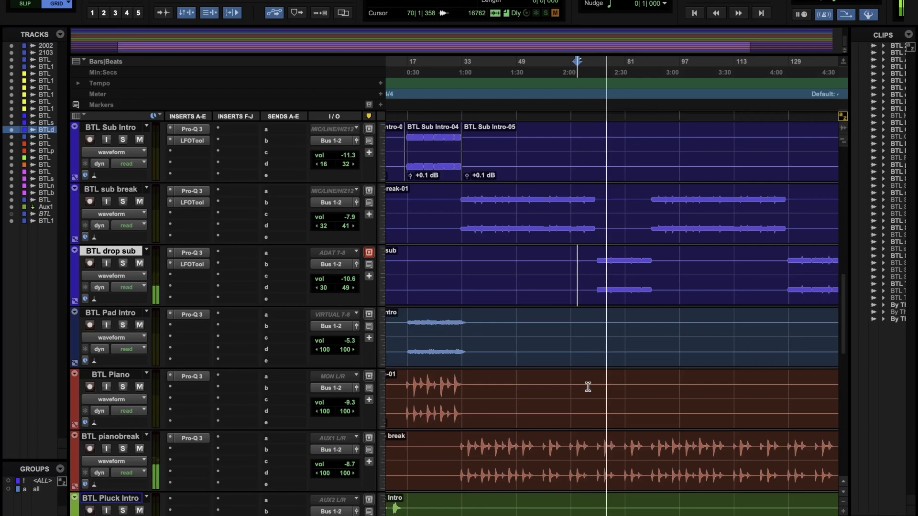
Mute and unmute BTLTambal.dp1 twice during the drop to compare the mix with and without it, then stop playback.
scroll(565, 356, up, 10)
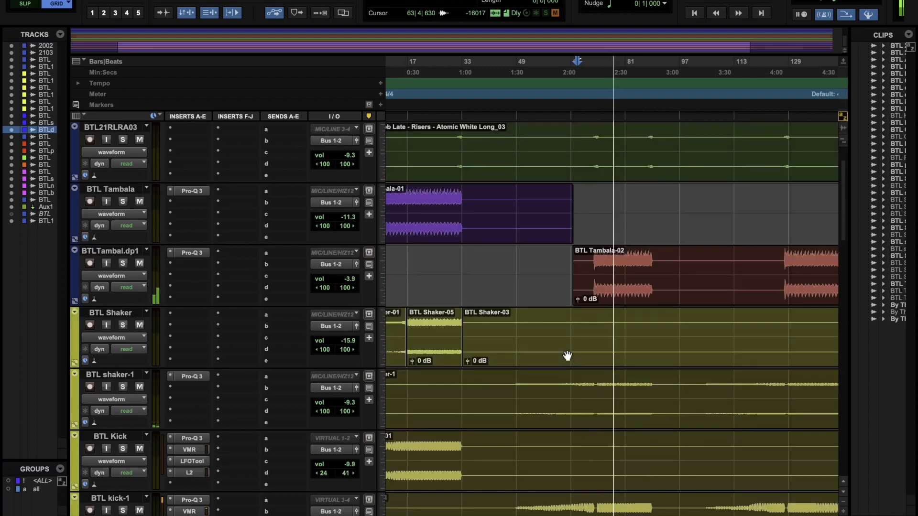
click(140, 264)
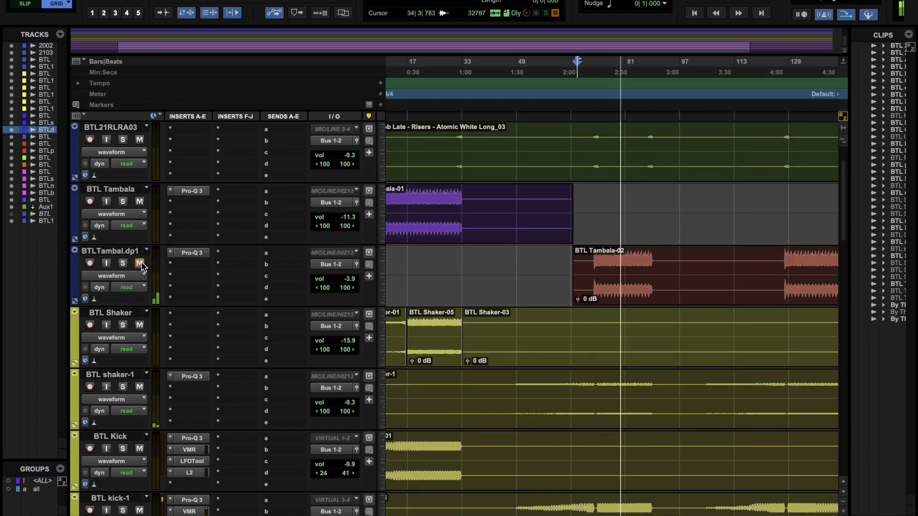
click(140, 264)
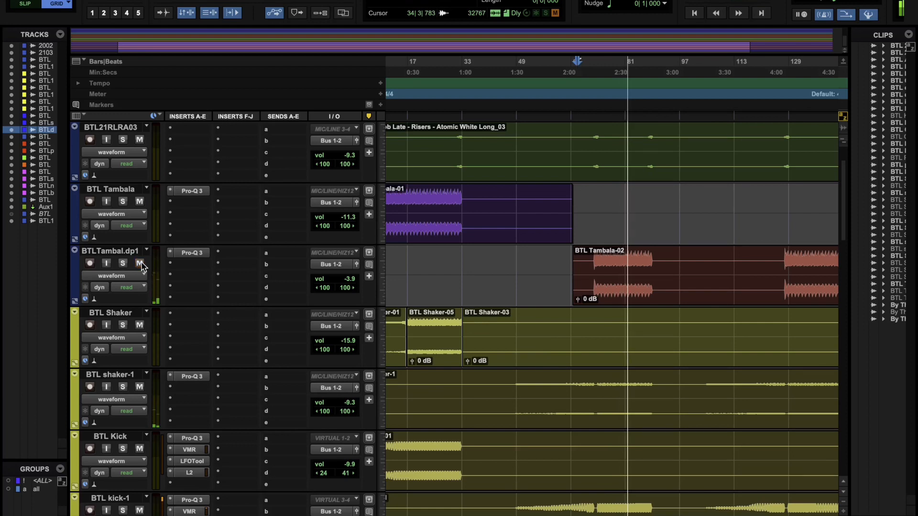
click(139, 264)
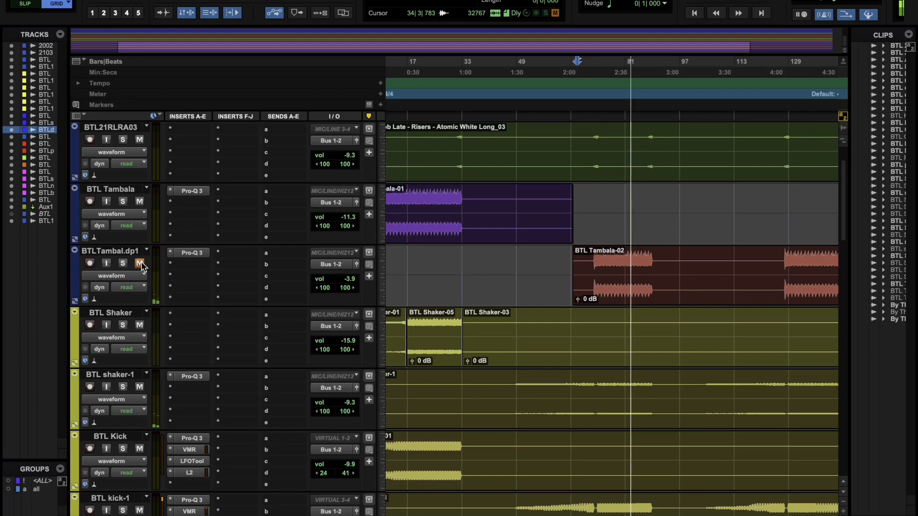
click(142, 265)
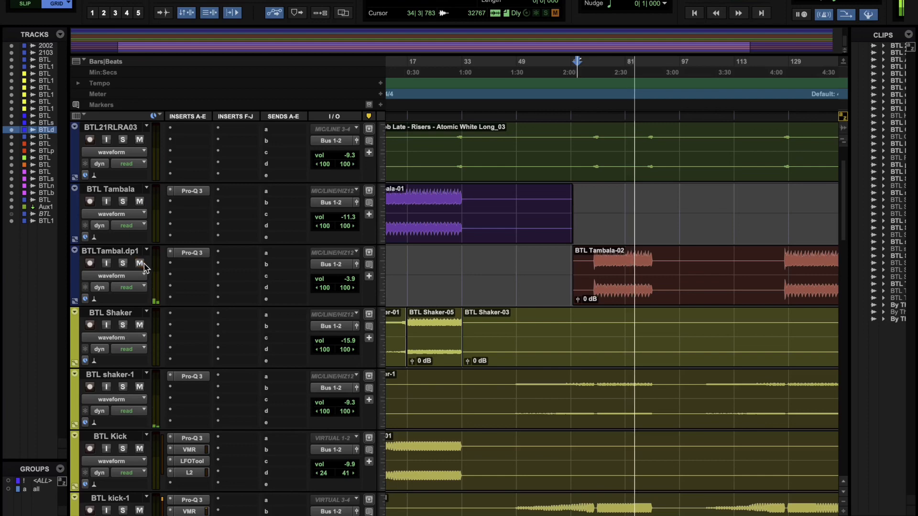
key(space)
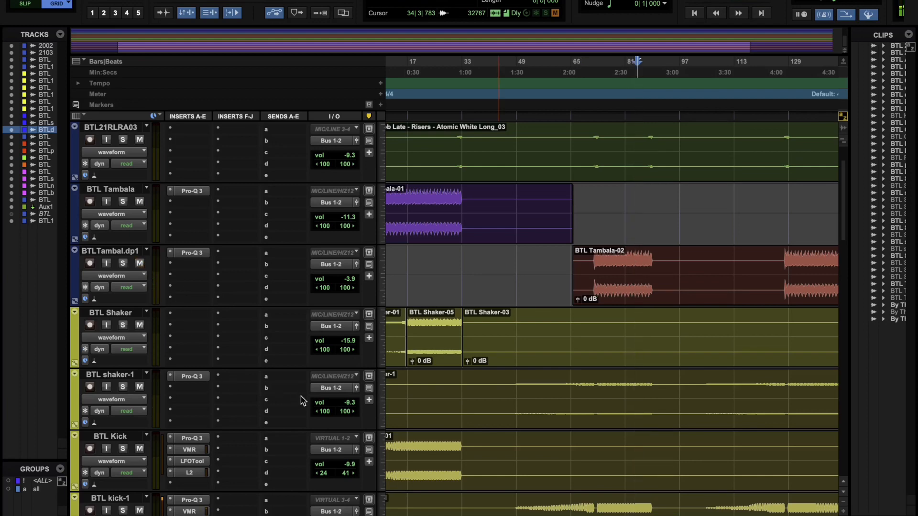
Solo BTLA-crazyverb and play it from just before bar 33.
scroll(301, 400, down, 20)
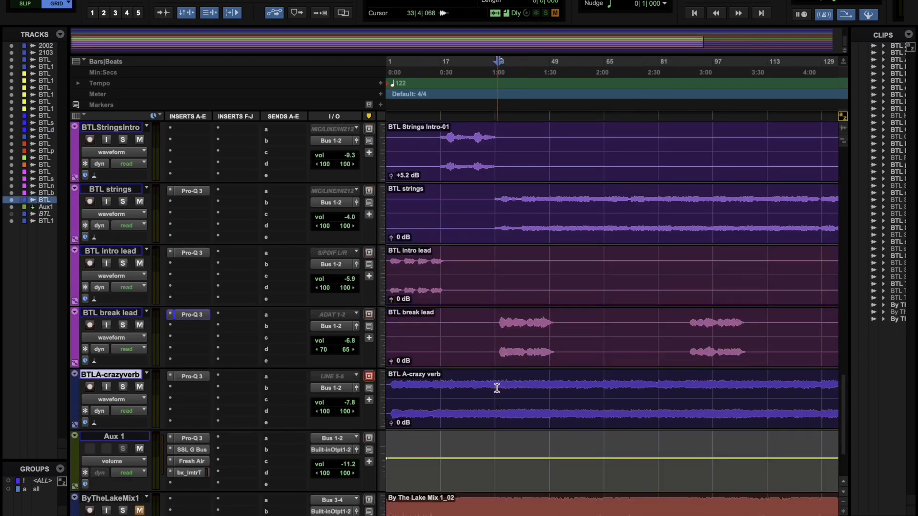
key(Return)
click(123, 387)
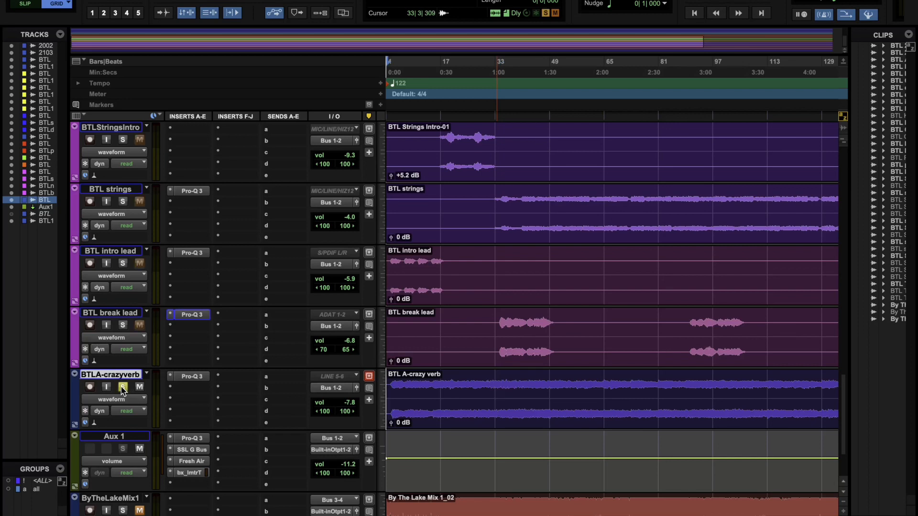
click(493, 389)
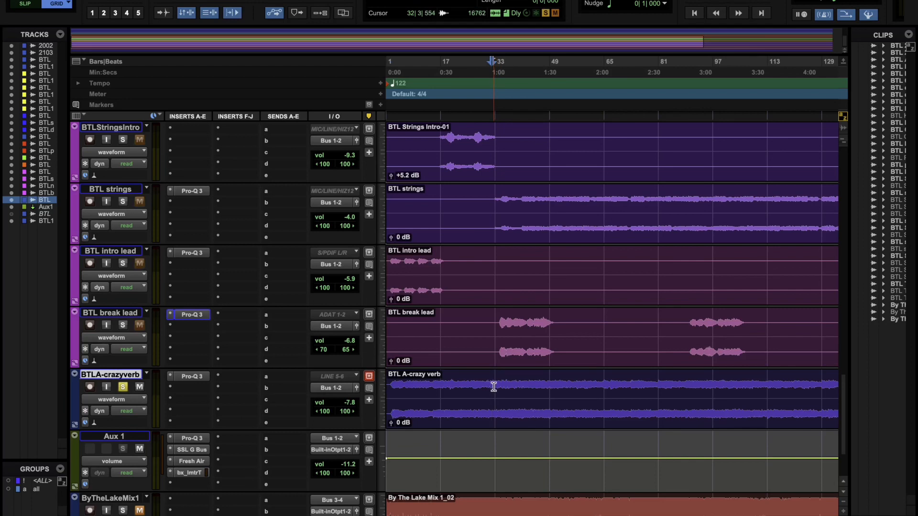
key(space)
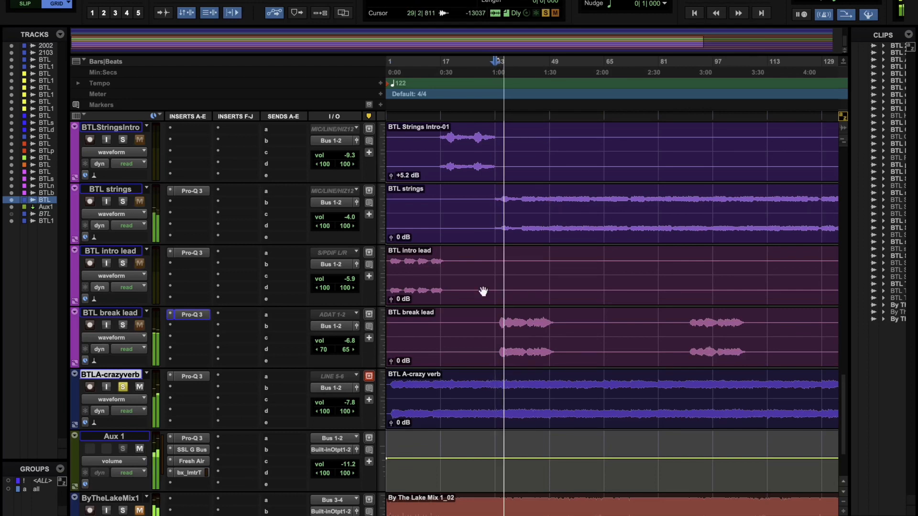
Inspect the low cut and high cut in BTLA-crazyverb's Pro-Q 3, then close the plug-in and unsolo the track.
click(187, 376)
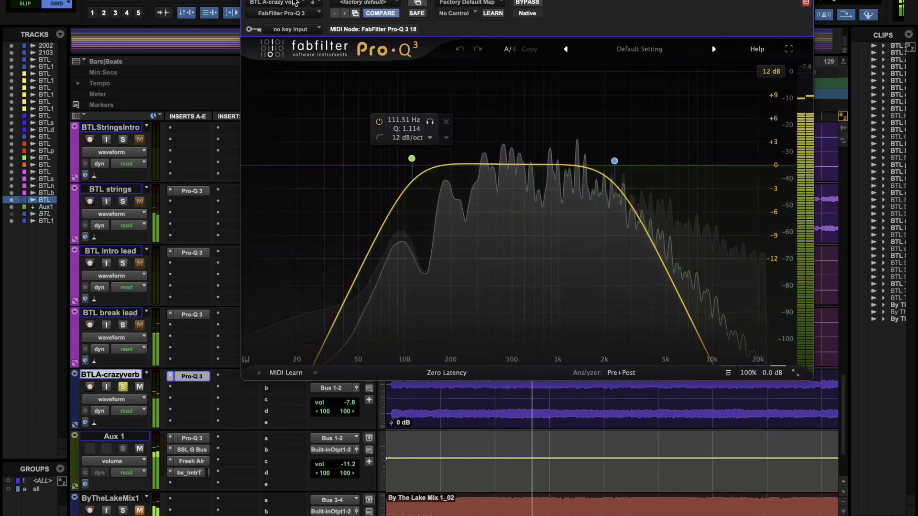
click(247, 0)
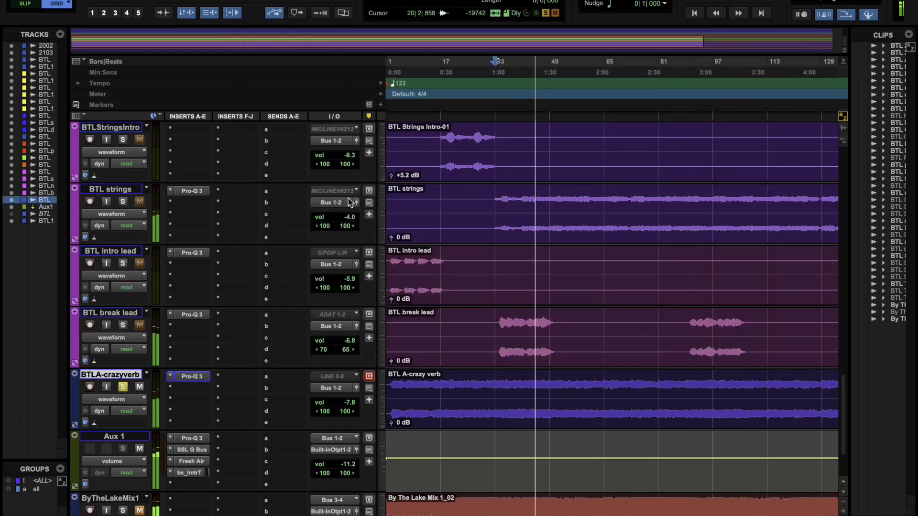
click(123, 387)
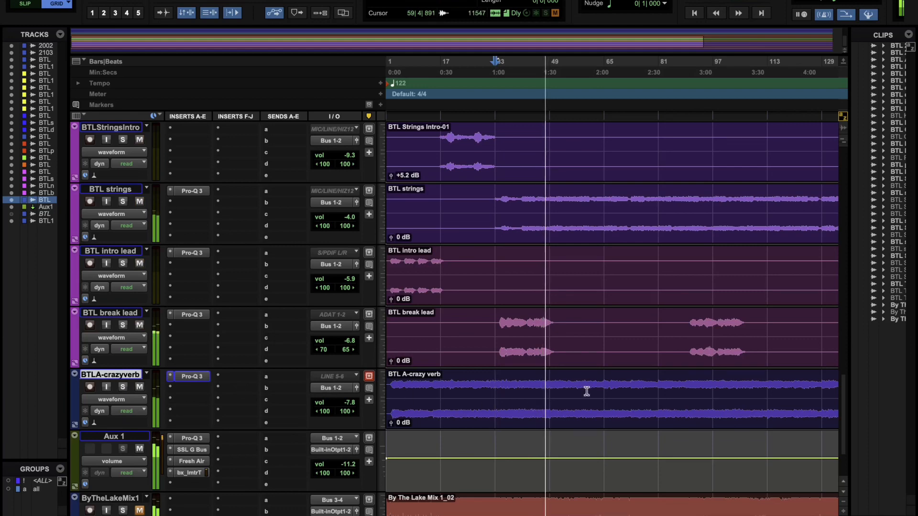
Stop the full-mix playback and look over the arrangement from the Tambala and shaker tracks down to Aux 1.
scroll(549, 393, up, 3)
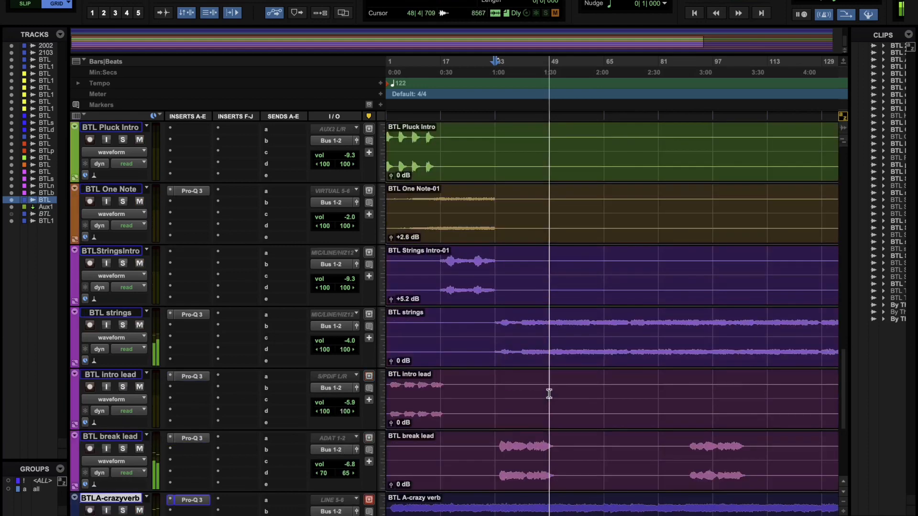
scroll(549, 394, up, 20)
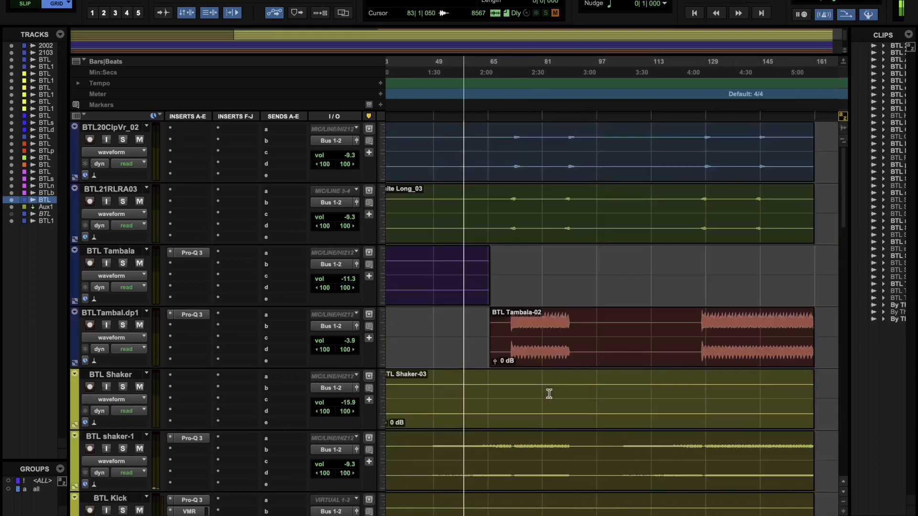
key(space)
scroll(549, 393, down, 15)
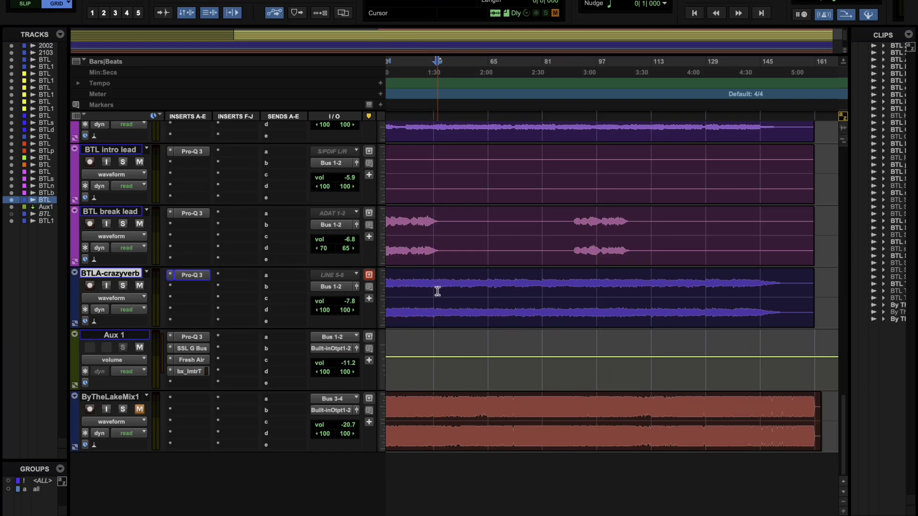
scroll(437, 296, up, 10)
scroll(438, 294, up, 1)
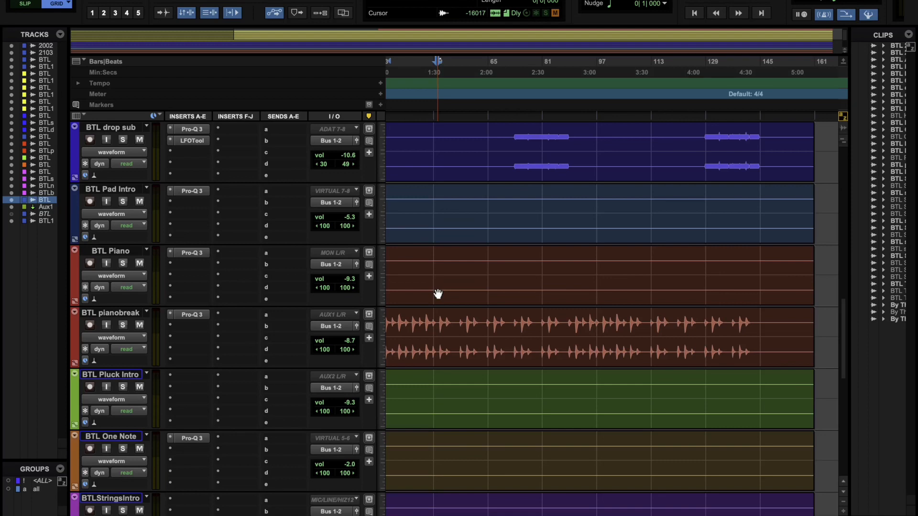
scroll(438, 294, down, 10)
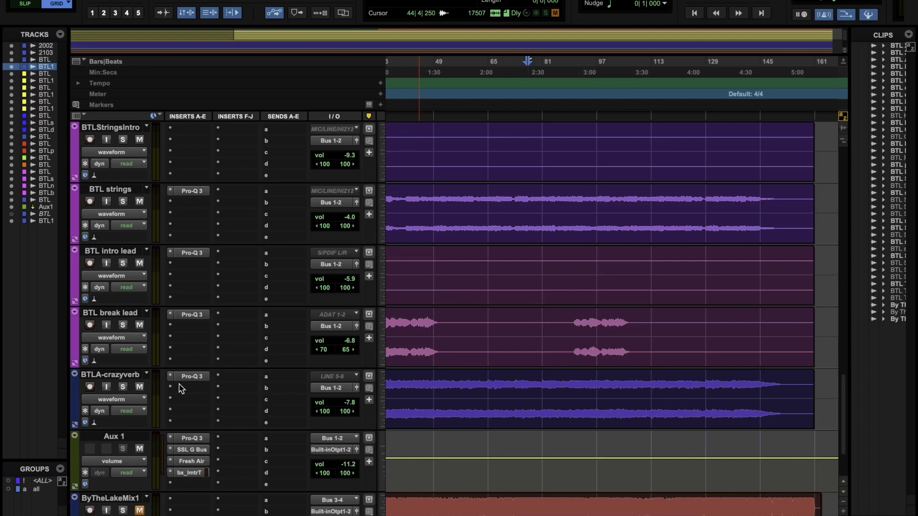
Save the session.
click(89, 2)
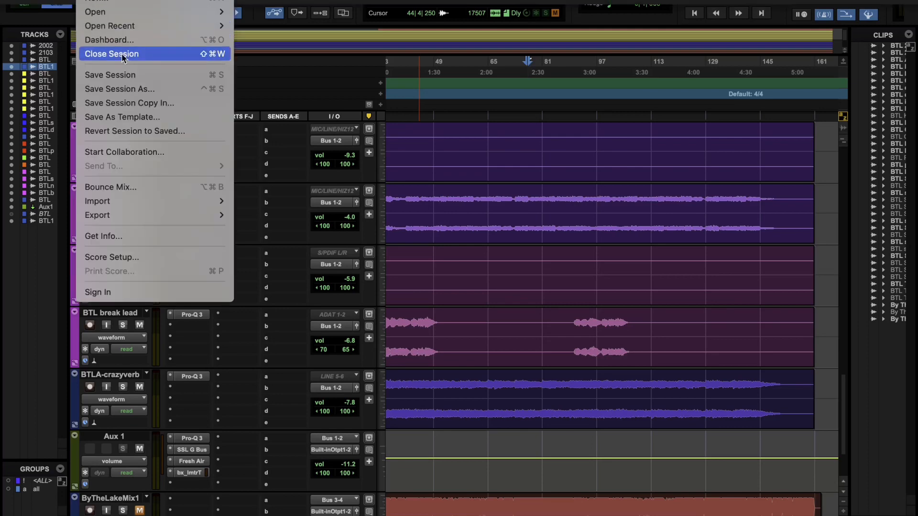
click(138, 75)
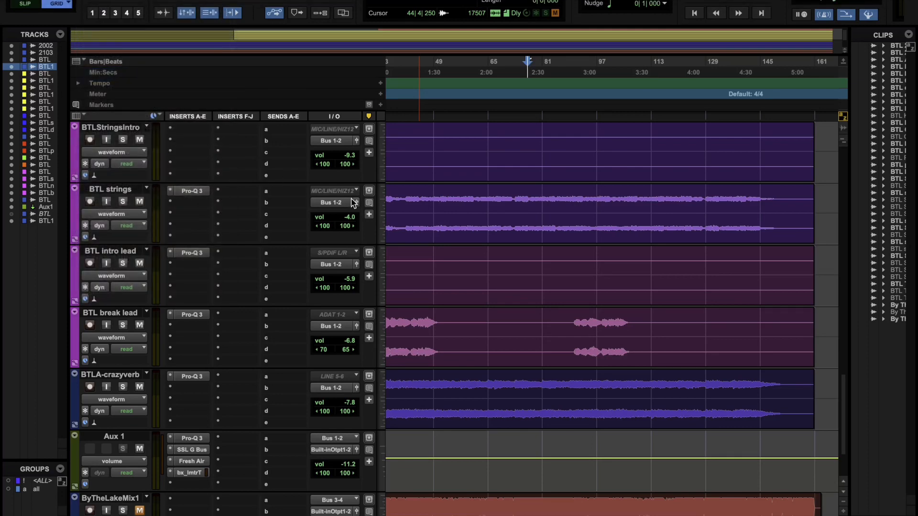
Place the edit cursor on the BTL21RLRA03 track just before and just after bar 65 to examine that transition.
scroll(477, 198, up, 10)
scroll(477, 197, up, 9)
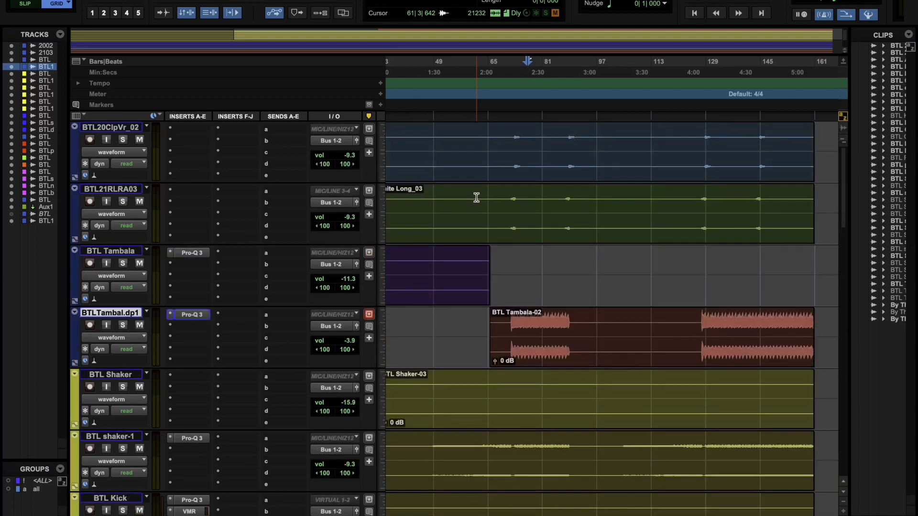
click(484, 202)
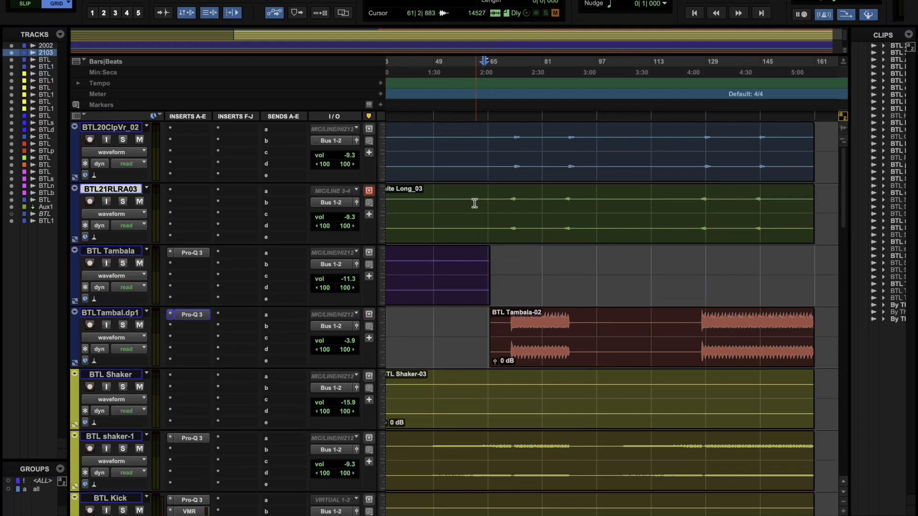
click(493, 203)
click(665, 4)
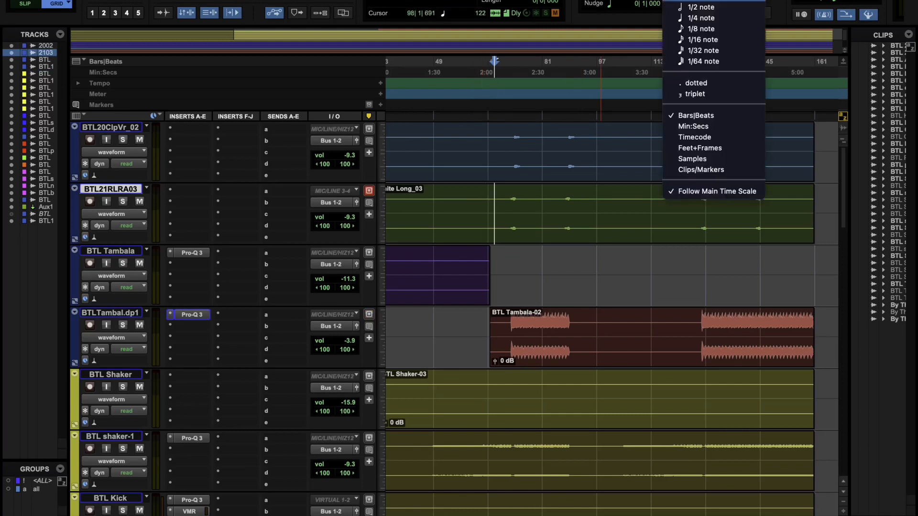
click(665, 3)
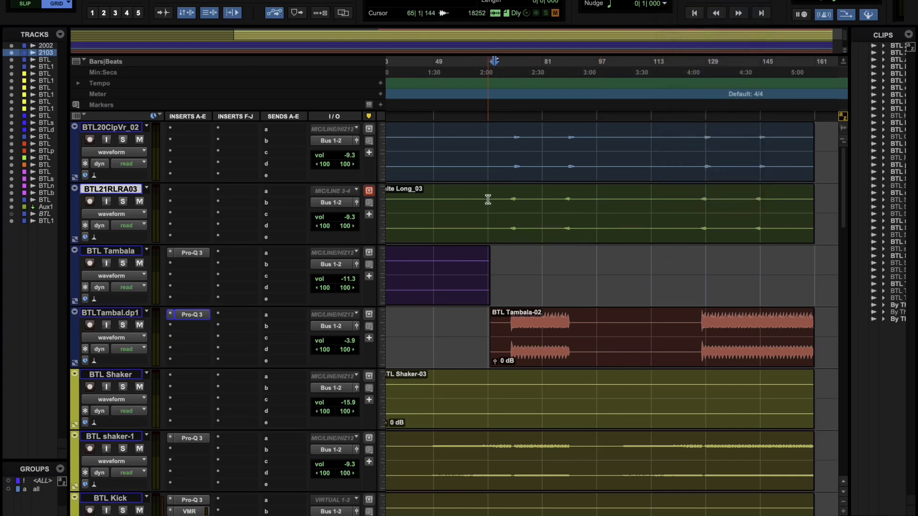
Move the edit cursor along BTL21RLRA03 through the section changes around bars 81, 113, 129 and 97, then back to about bar 81.
click(538, 198)
click(540, 199)
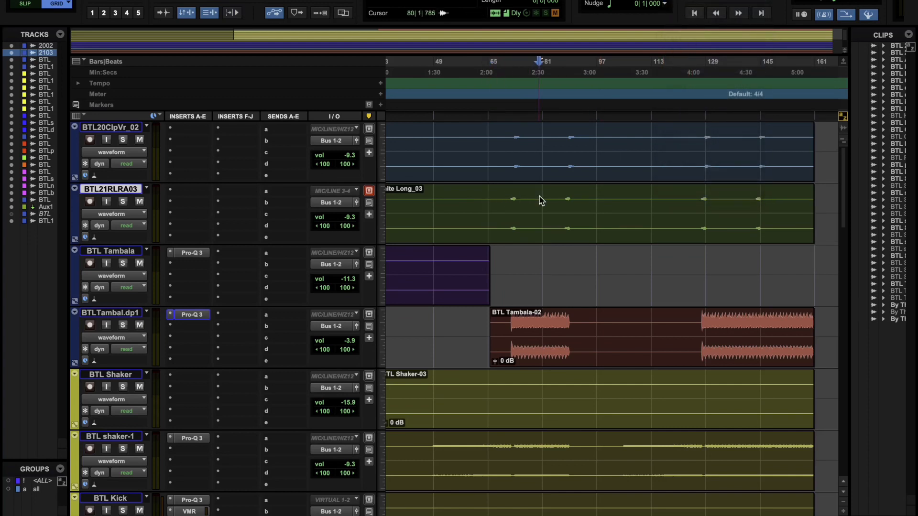
click(656, 199)
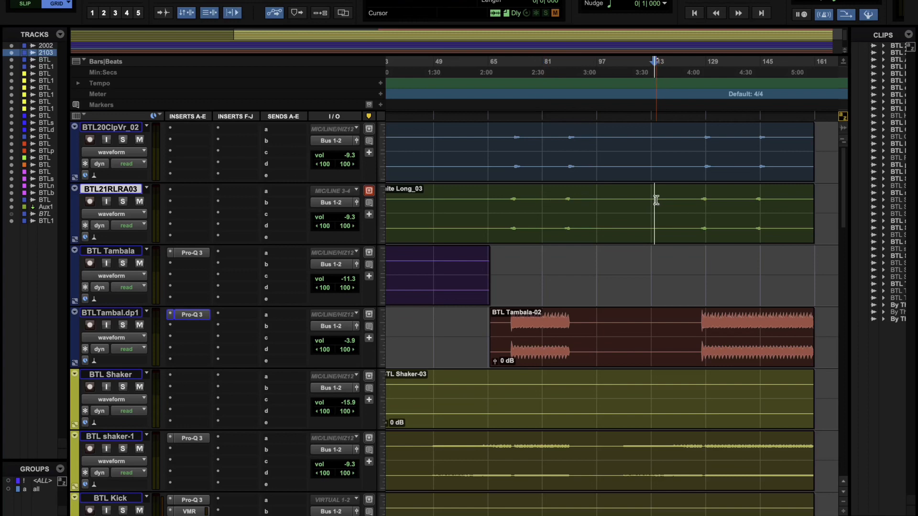
click(709, 200)
click(710, 201)
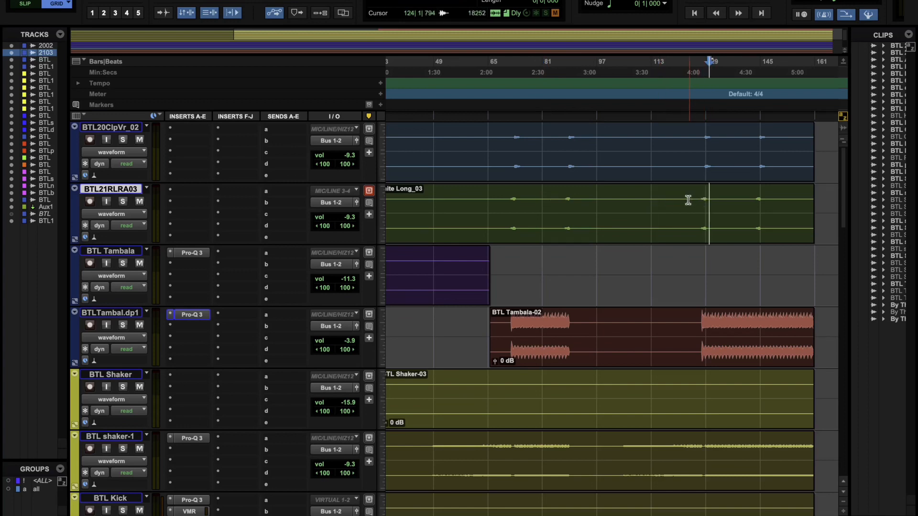
click(590, 205)
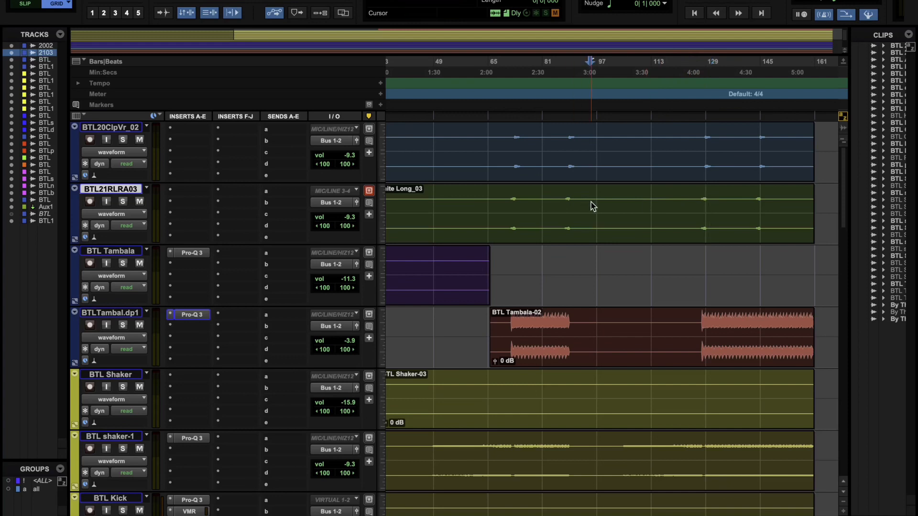
click(544, 205)
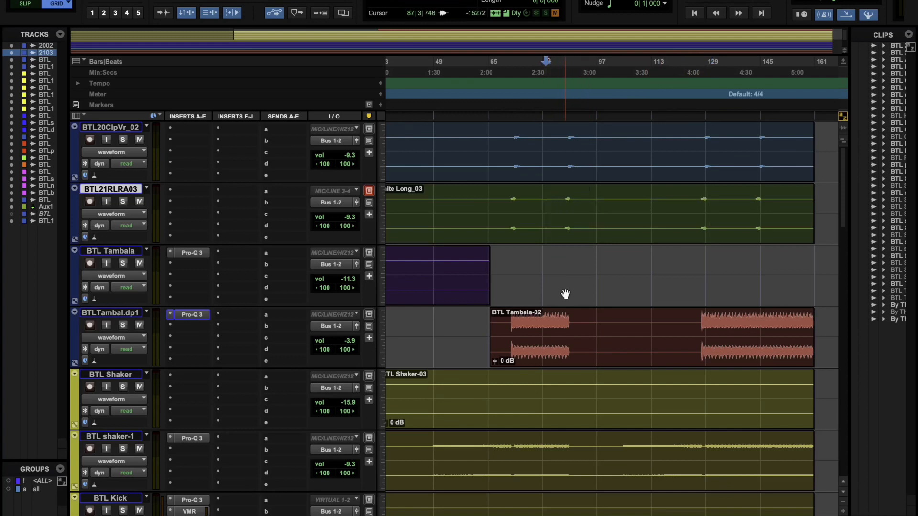
Switch to OBS to bring up its recording controls.
scroll(565, 293, down, 8)
scroll(565, 293, down, 8)
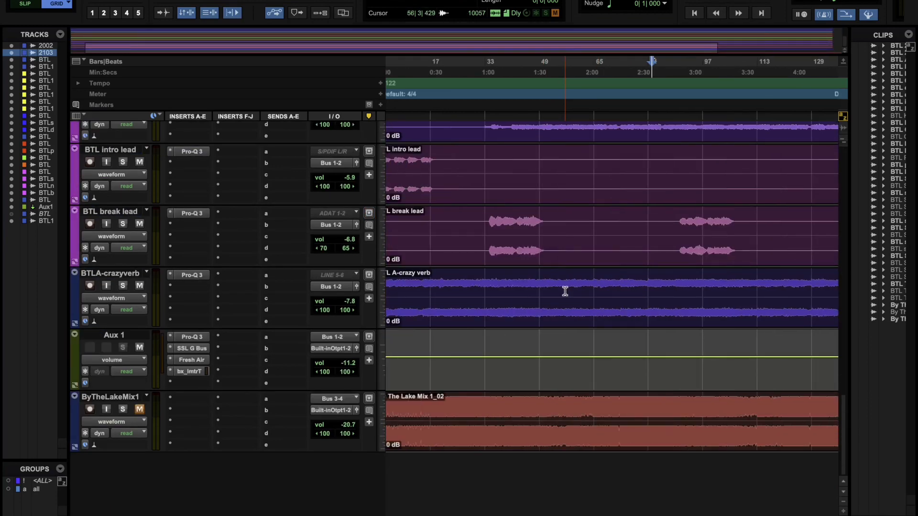
mouse_move(627, 515)
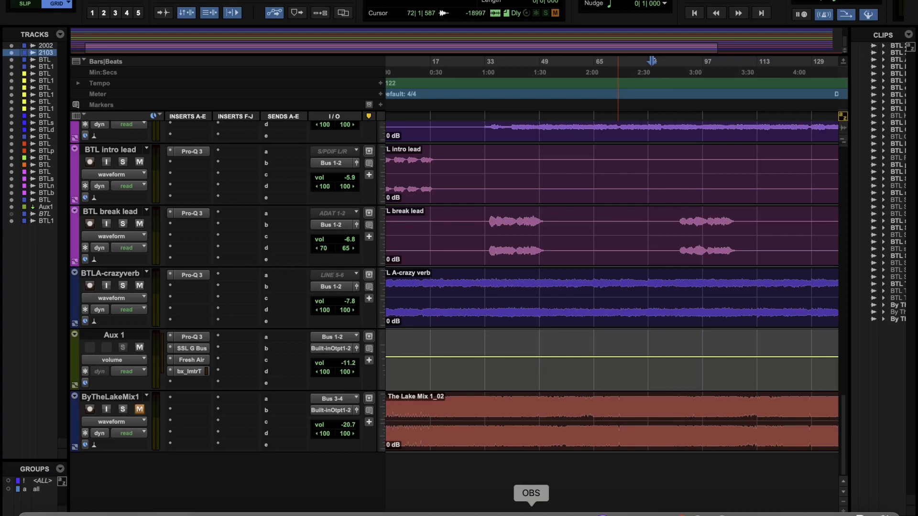
click(531, 514)
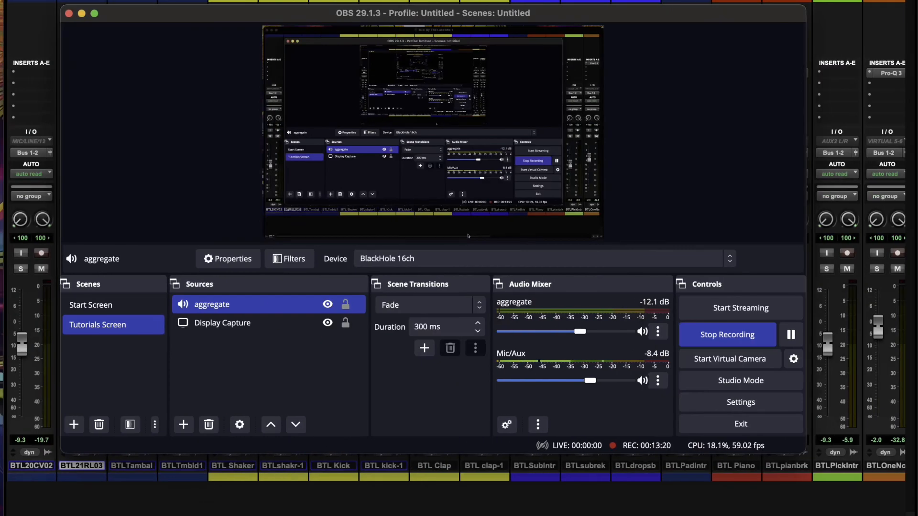